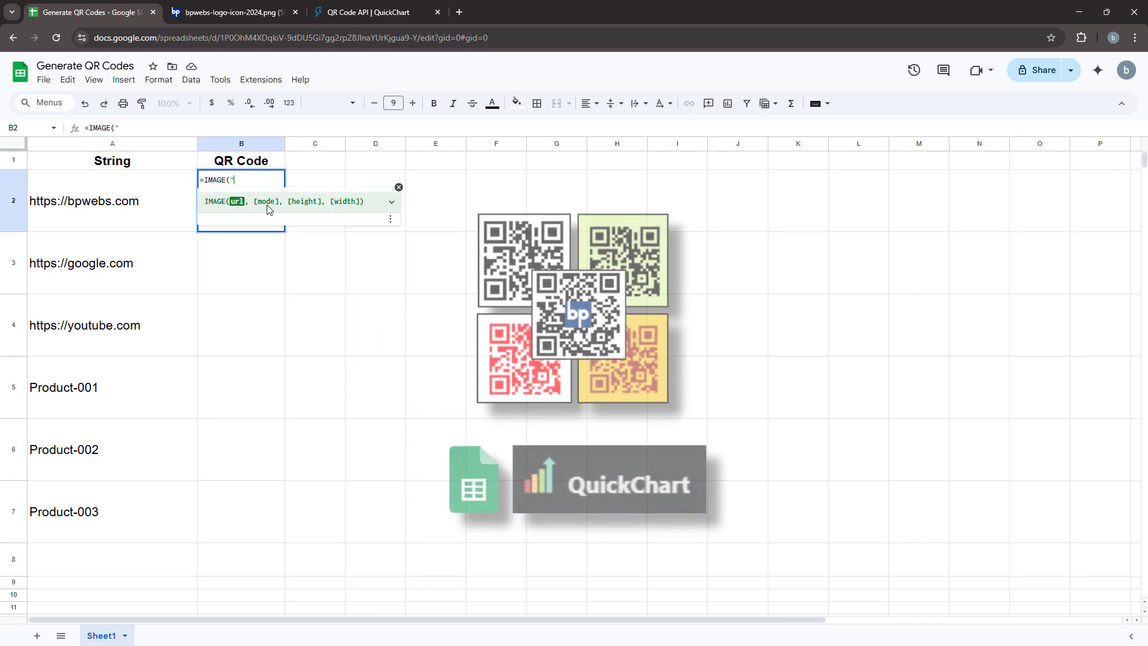
pyautogui.write('https://quickchart.io/qr?text=')
pyautogui.write('"&en')
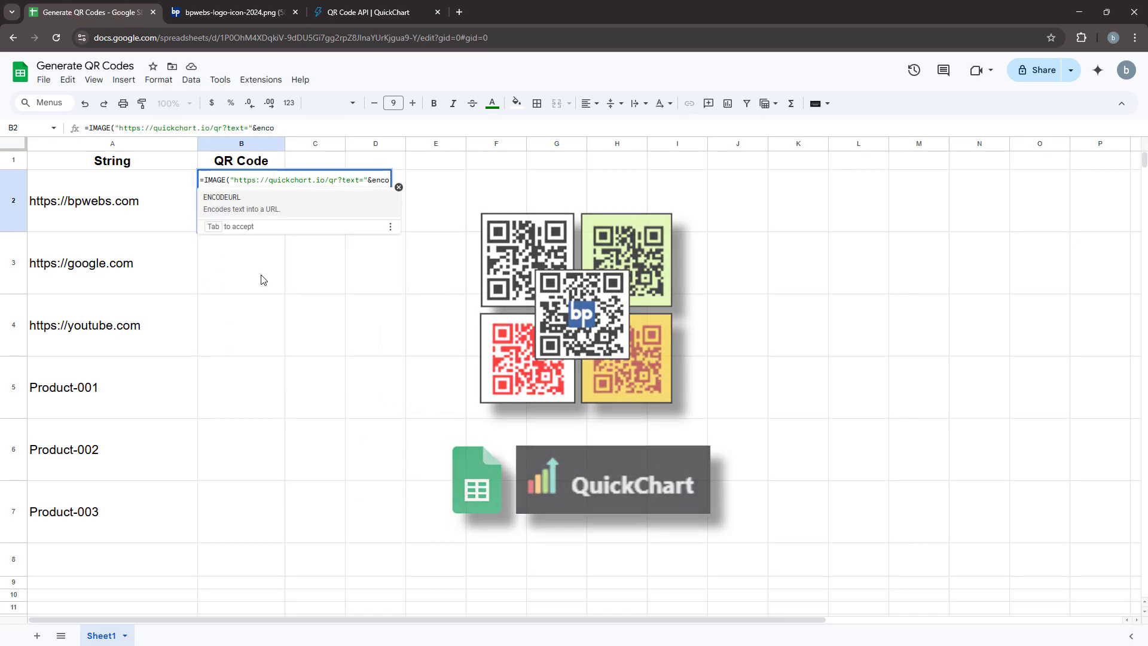
pyautogui.write('co')
pyautogui.press('Tab')
pyautogui.click(64, 206)
pyautogui.write('))')
pyautogui.press('Return')
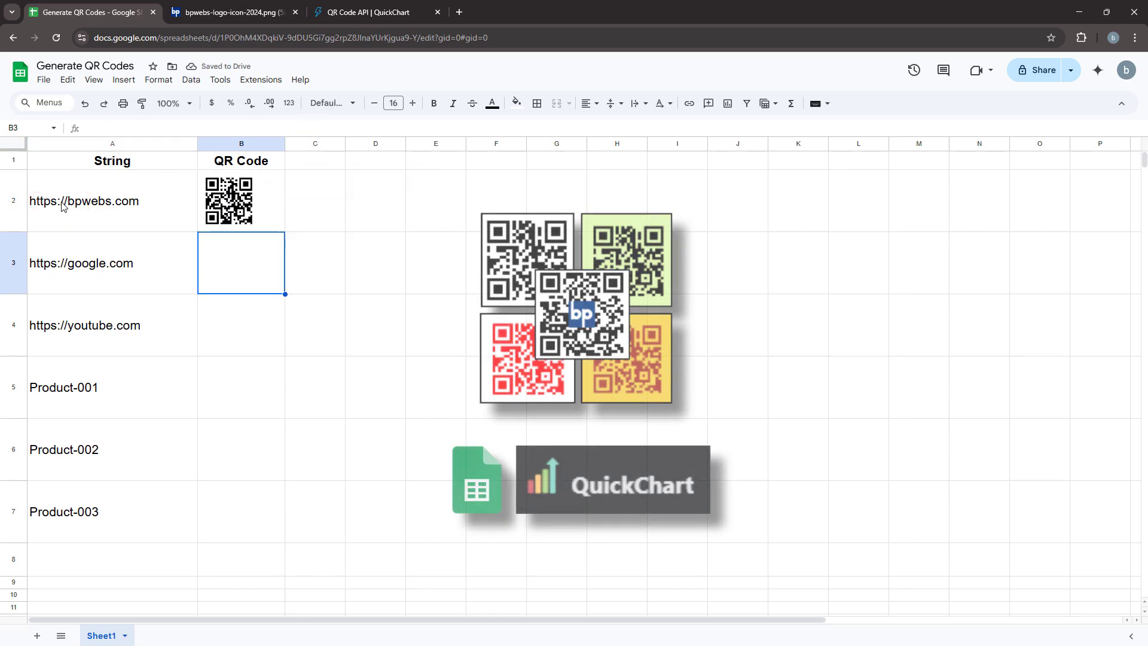
pyautogui.click(247, 207)
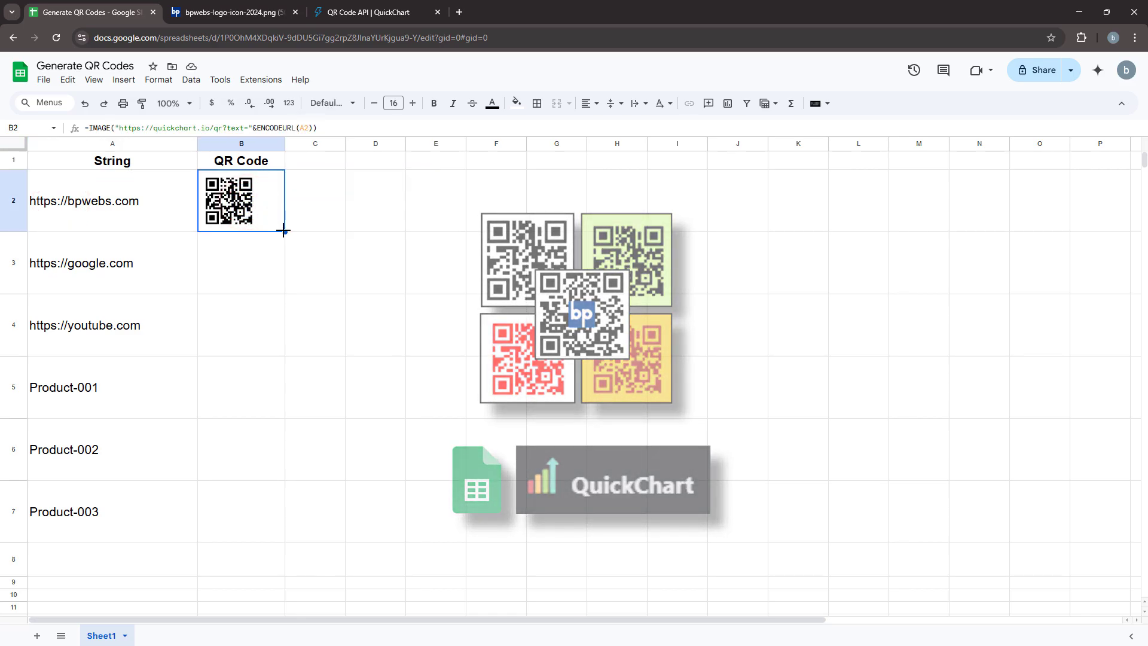
pyautogui.moveTo(285, 231); pyautogui.dragTo(285, 493)
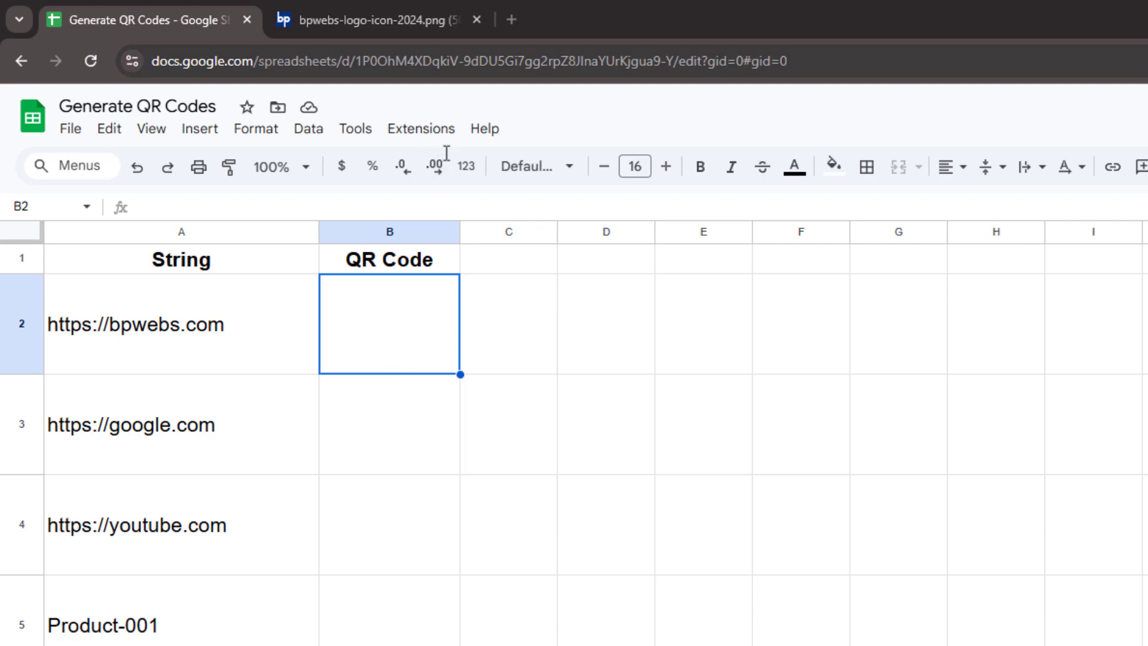
# - In a new tab, go to quickchart.io and open the QR code API documentation from the Chart Gallery
pyautogui.click(511, 20)
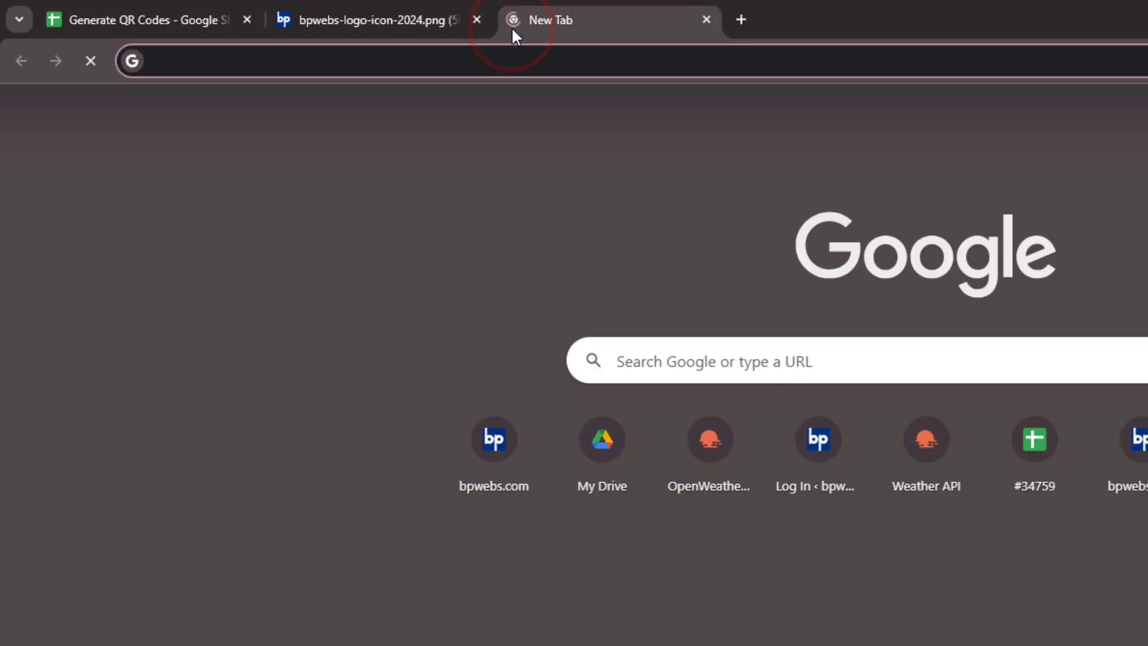
pyautogui.write('quickchart.io')
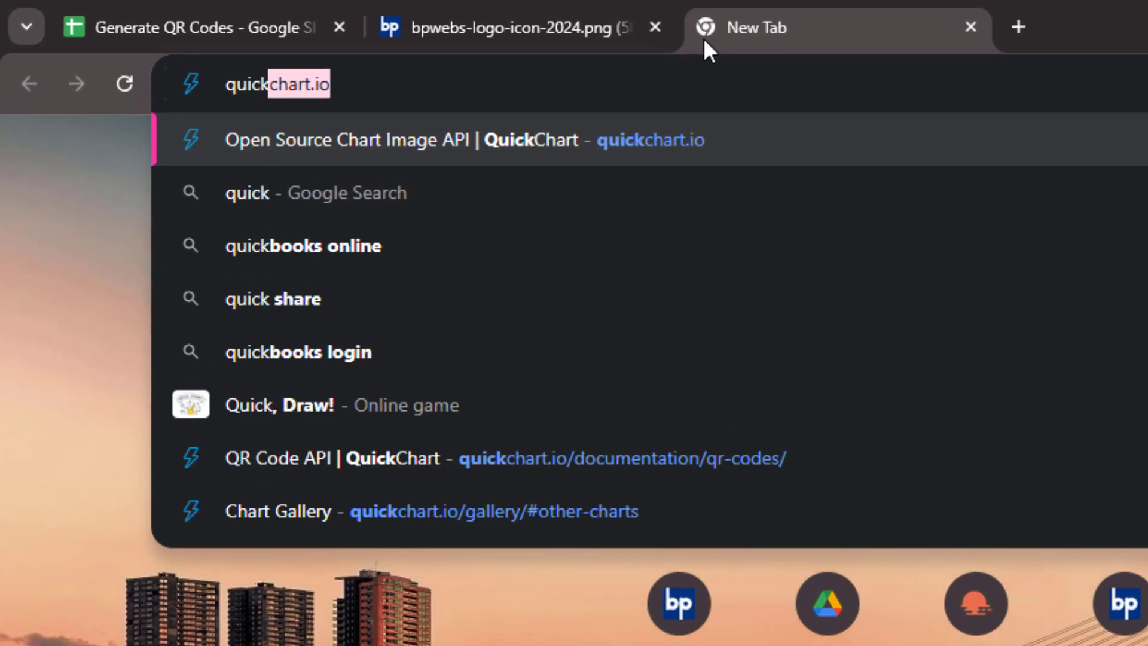
pyautogui.press('Return')
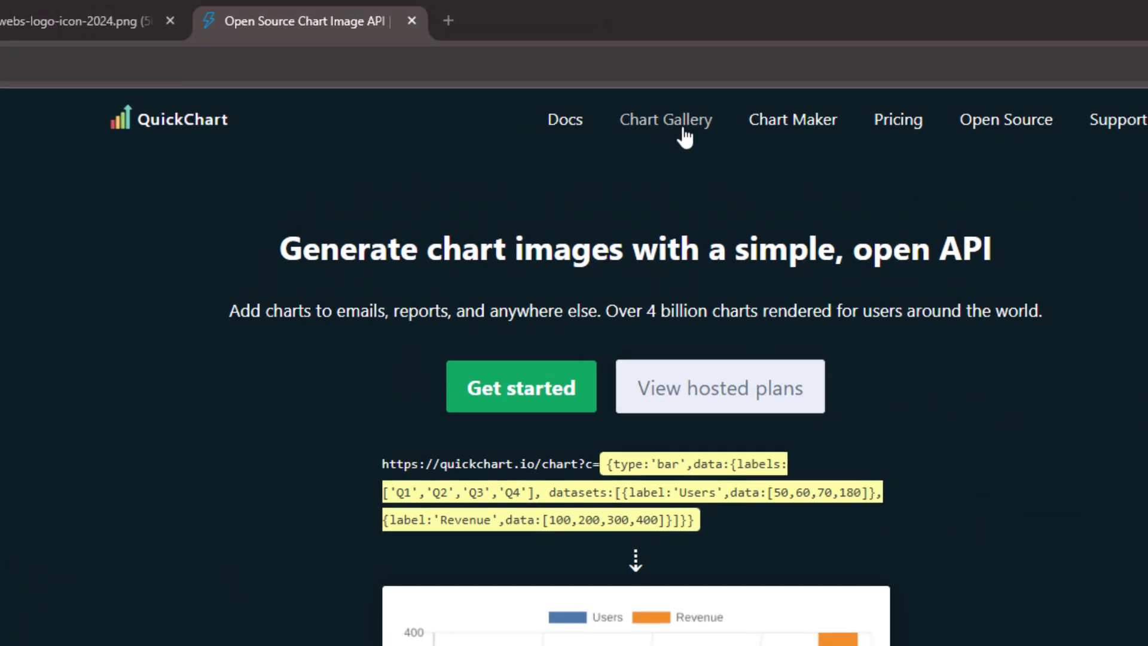
pyautogui.click(595, 73)
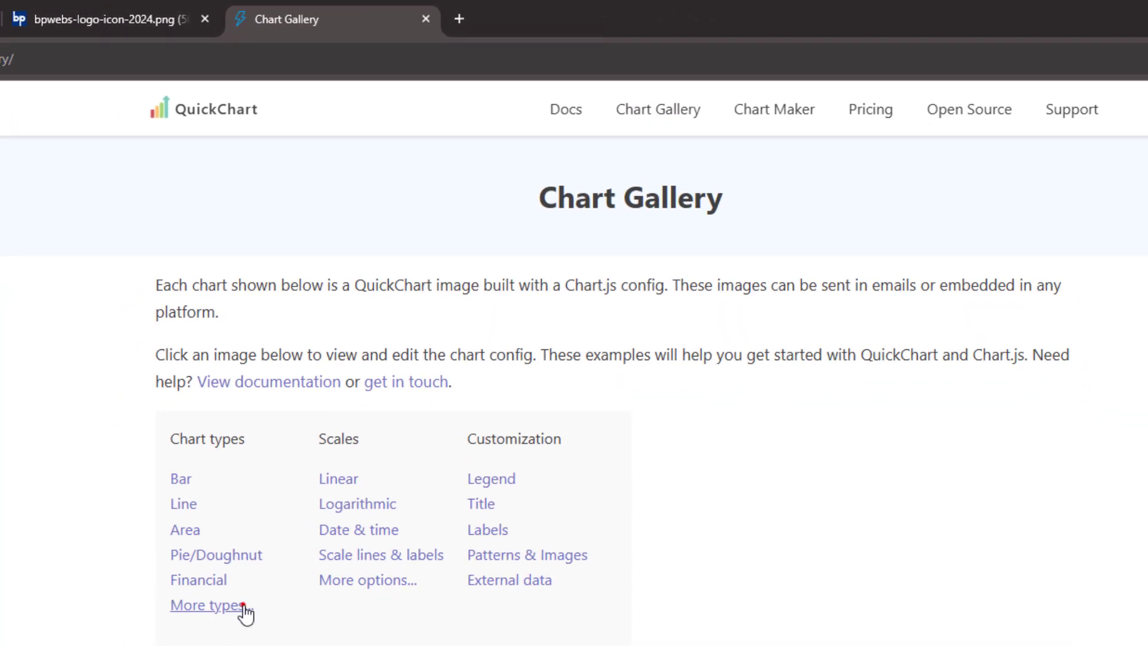
pyautogui.click(243, 606)
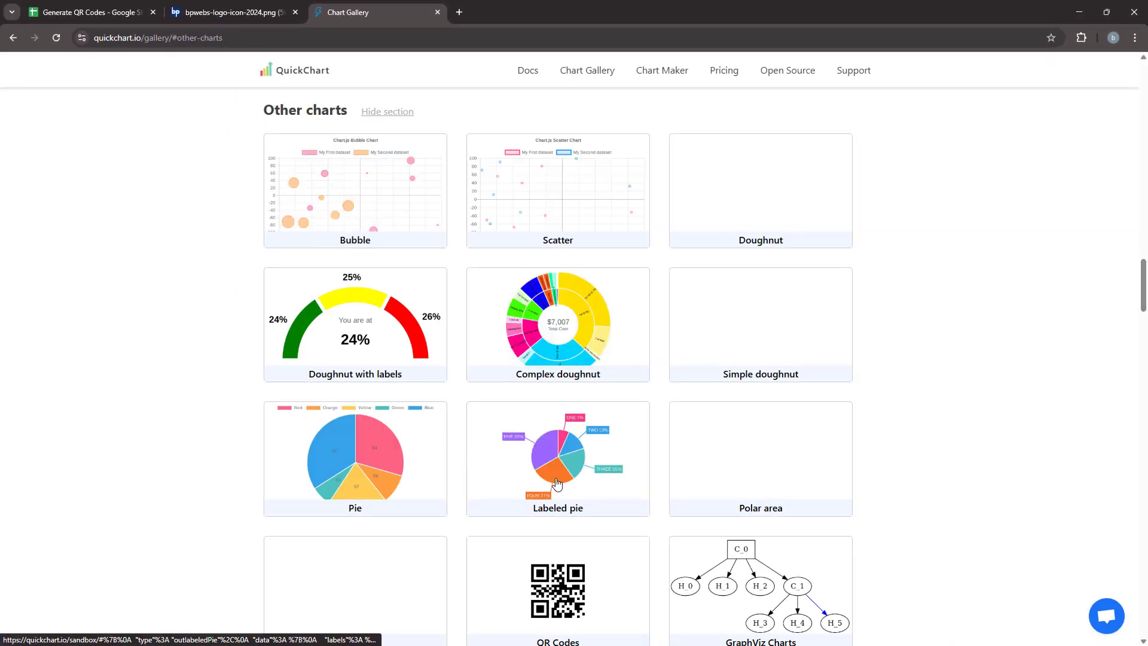
pyautogui.scroll(-5, 556, 483)
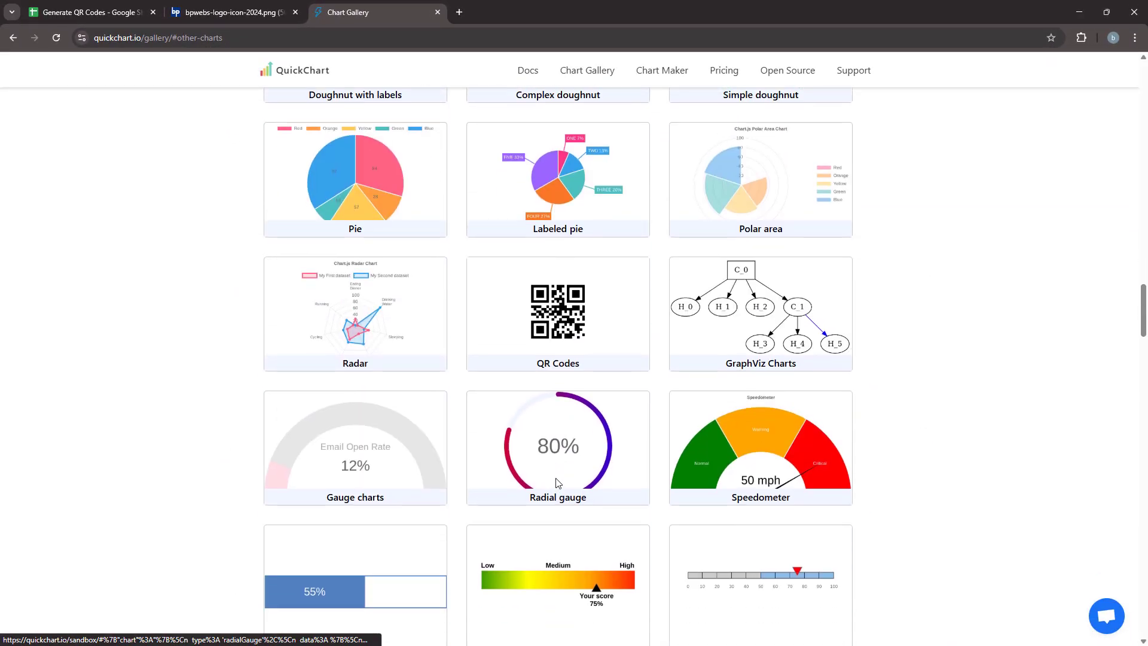
pyautogui.click(550, 337)
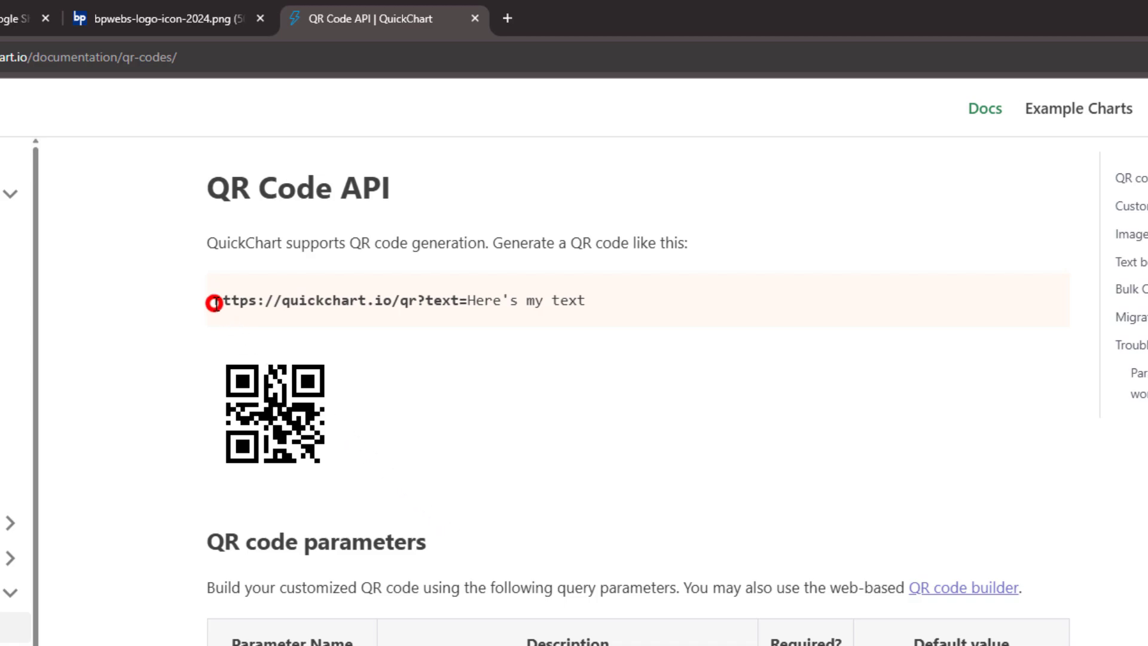
pyautogui.moveTo(214, 301); pyautogui.dragTo(417, 309)
pyautogui.rightClick(418, 310)
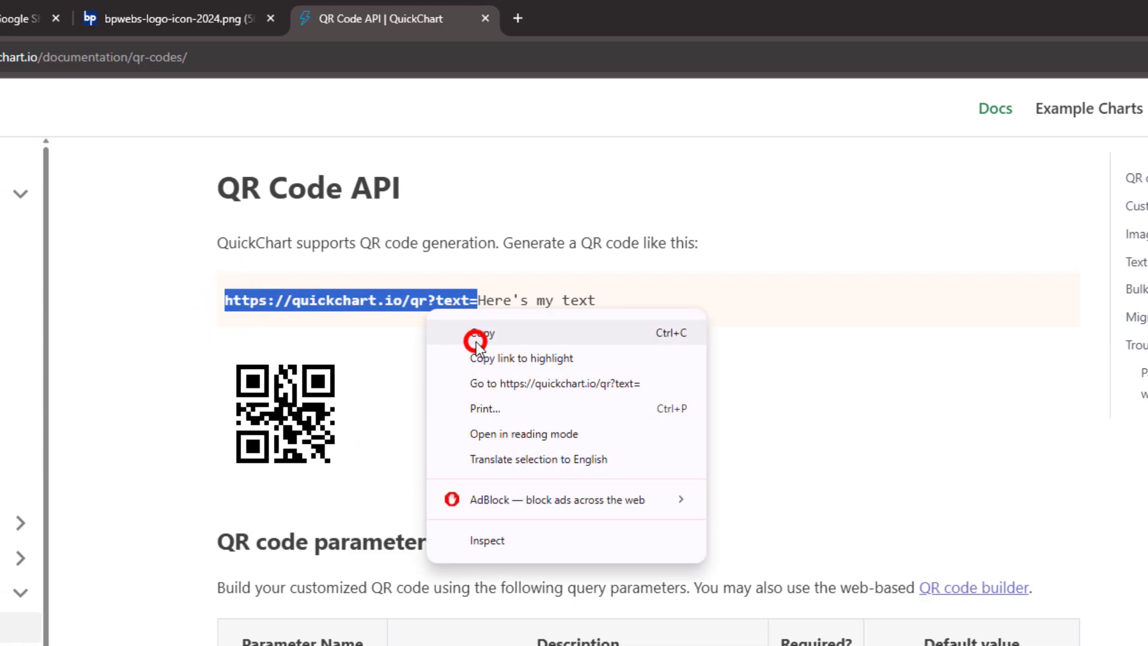
pyautogui.click(479, 341)
pyautogui.click(147, 7)
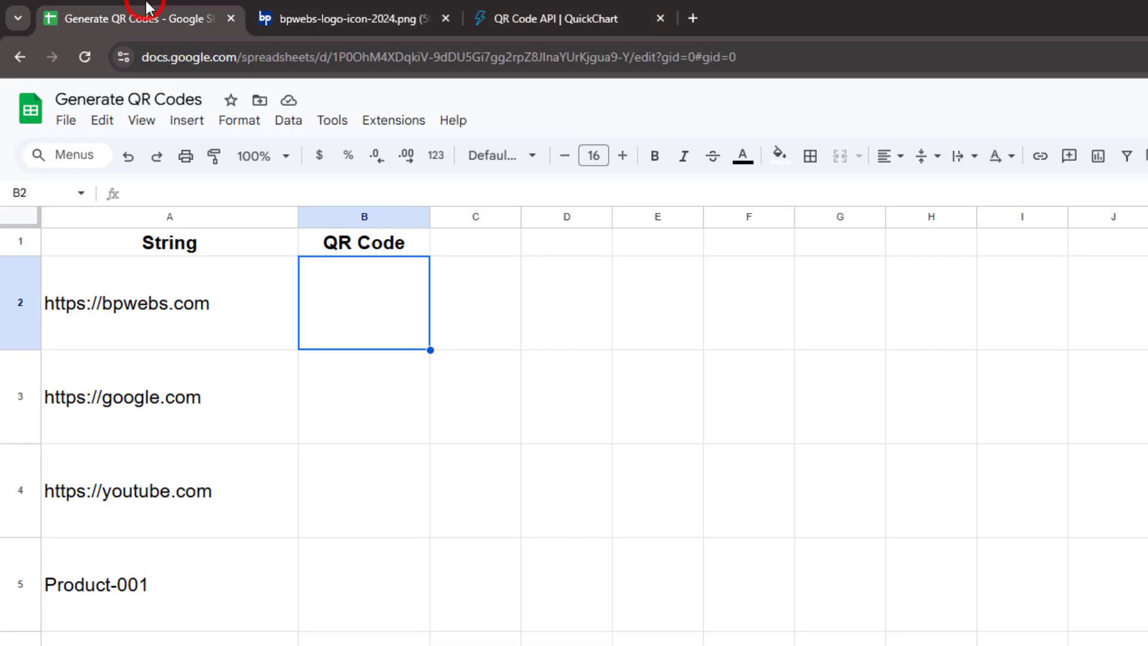
pyautogui.write('=im')
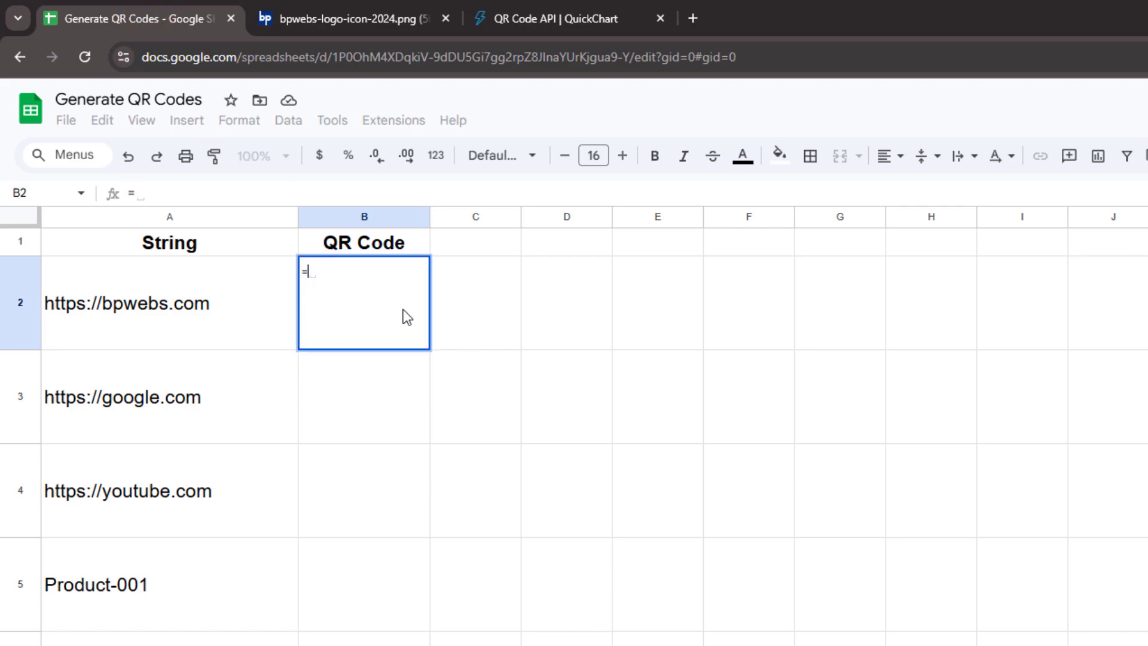
pyautogui.write('age')
pyautogui.press('Tab')
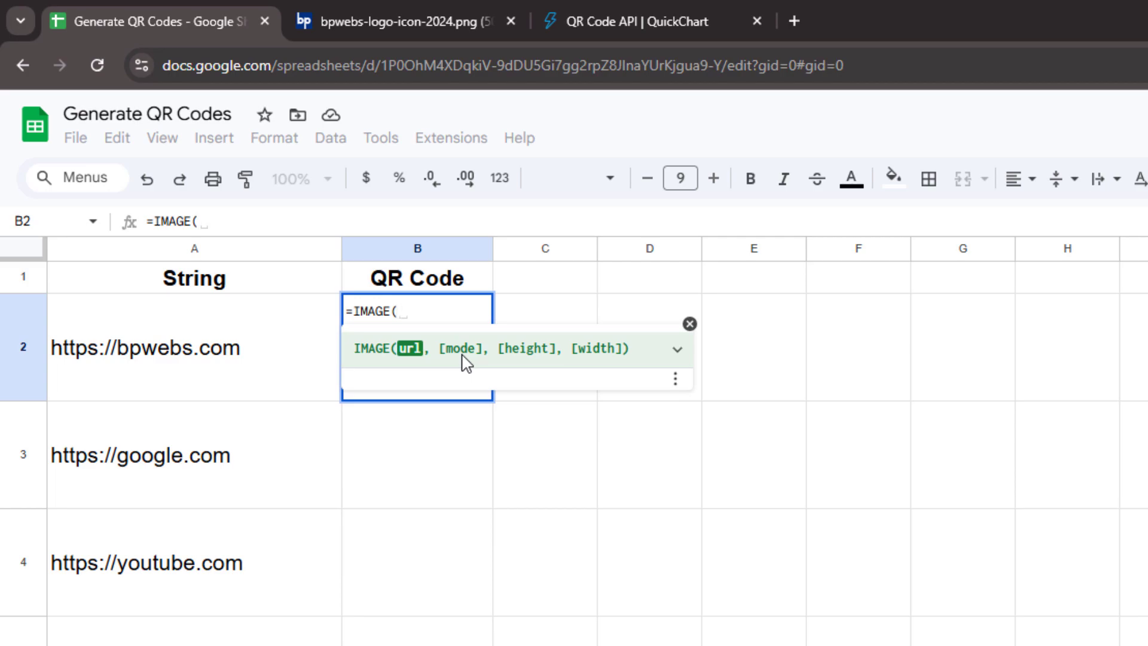
pyautogui.write('"')
pyautogui.hotkey('ctrl', 'v')
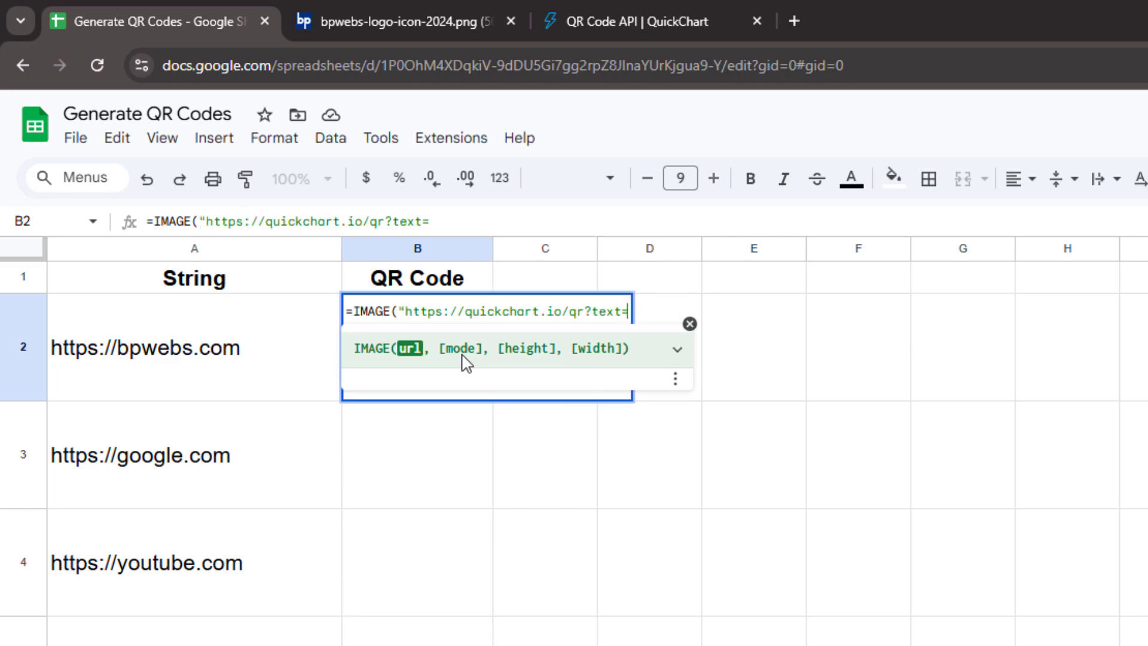
pyautogui.write('"')
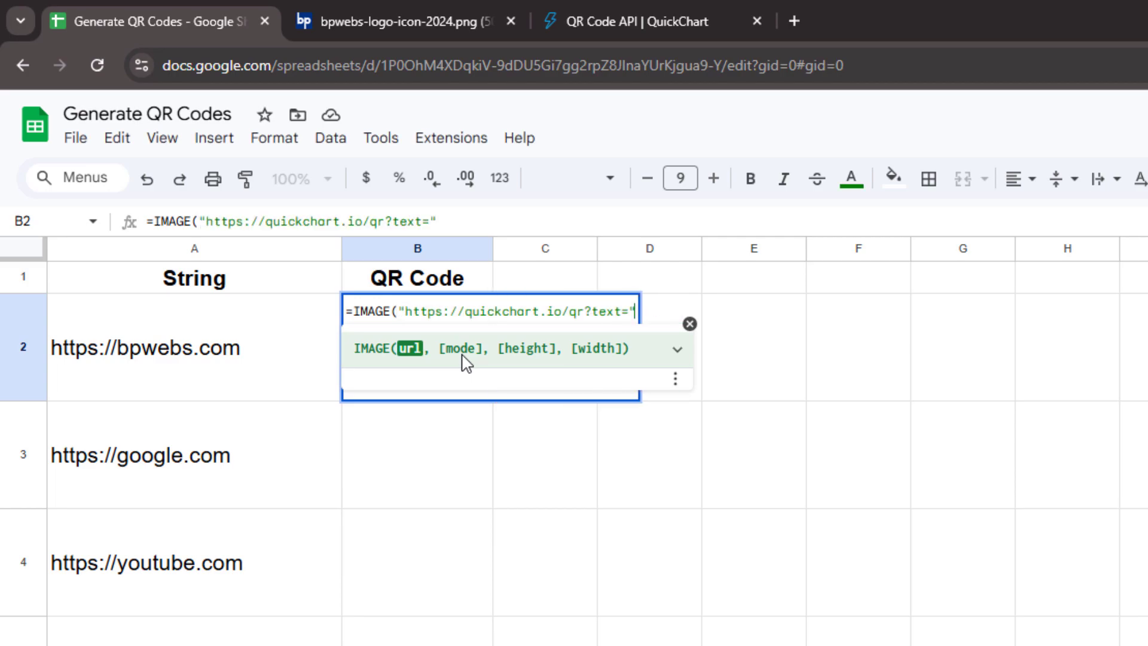
pyautogui.write('&enco')
pyautogui.press('Tab')
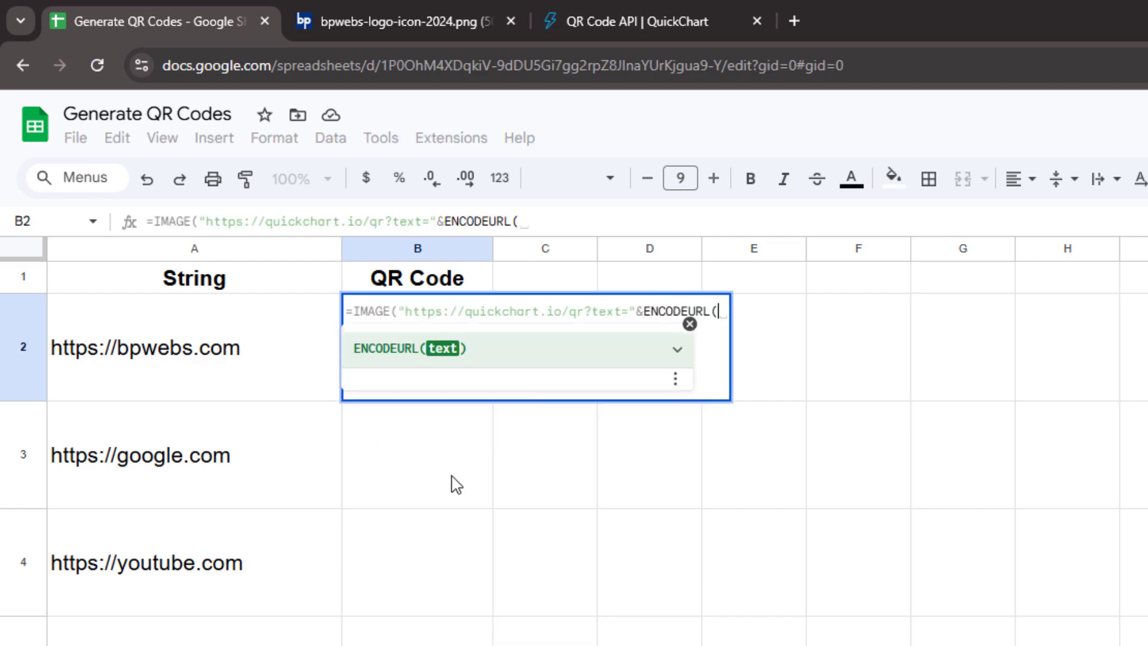
pyautogui.click(106, 351)
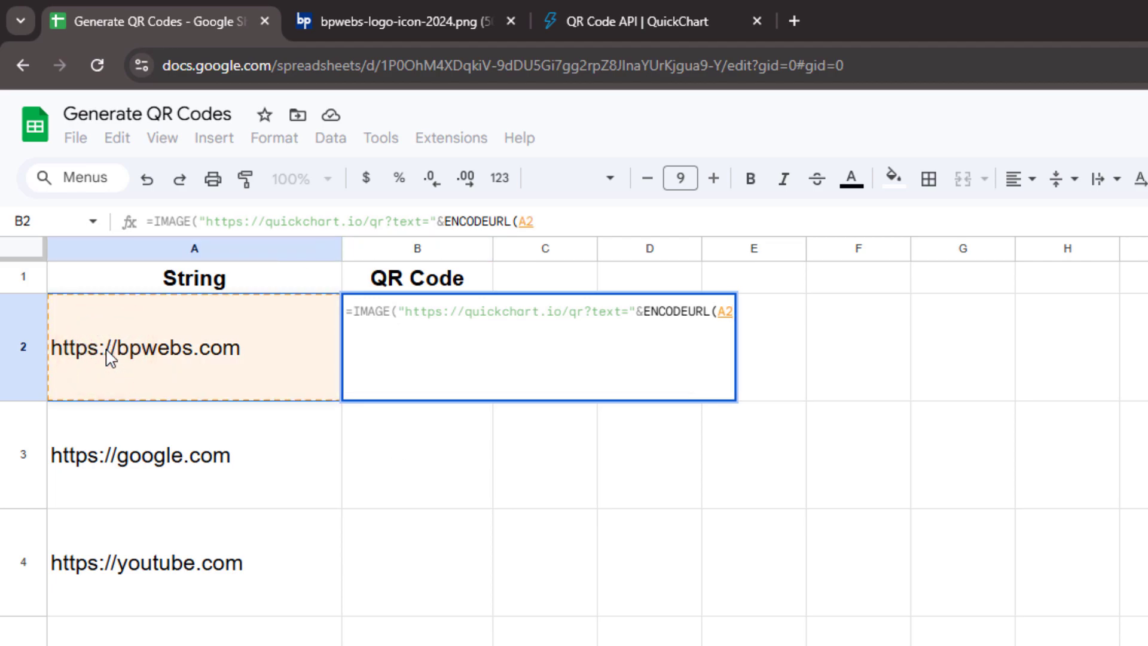
pyautogui.write('))')
pyautogui.press('Return')
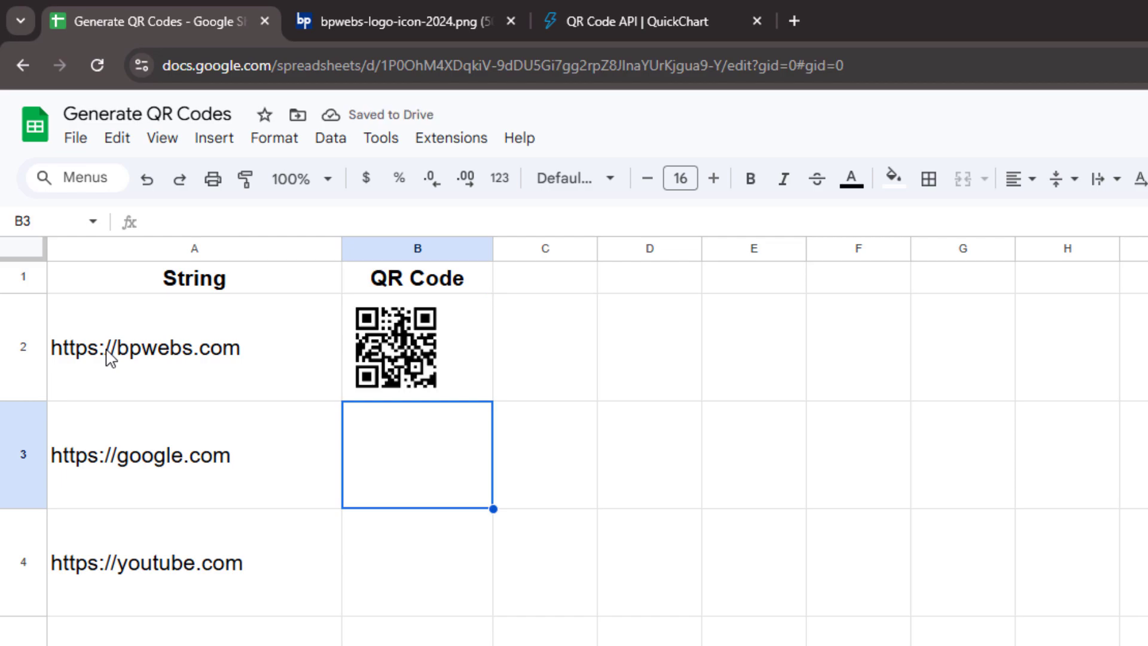
# - Autofill B2's QR code formula down through B7
pyautogui.click(429, 360)
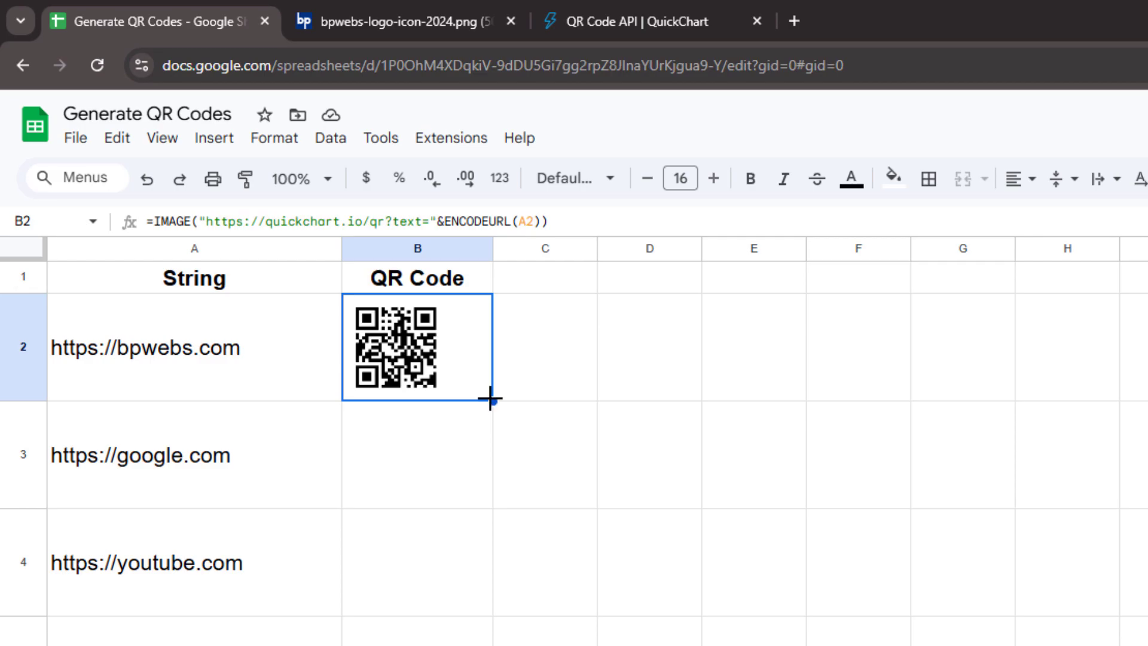
pyautogui.doubleClick(490, 398)
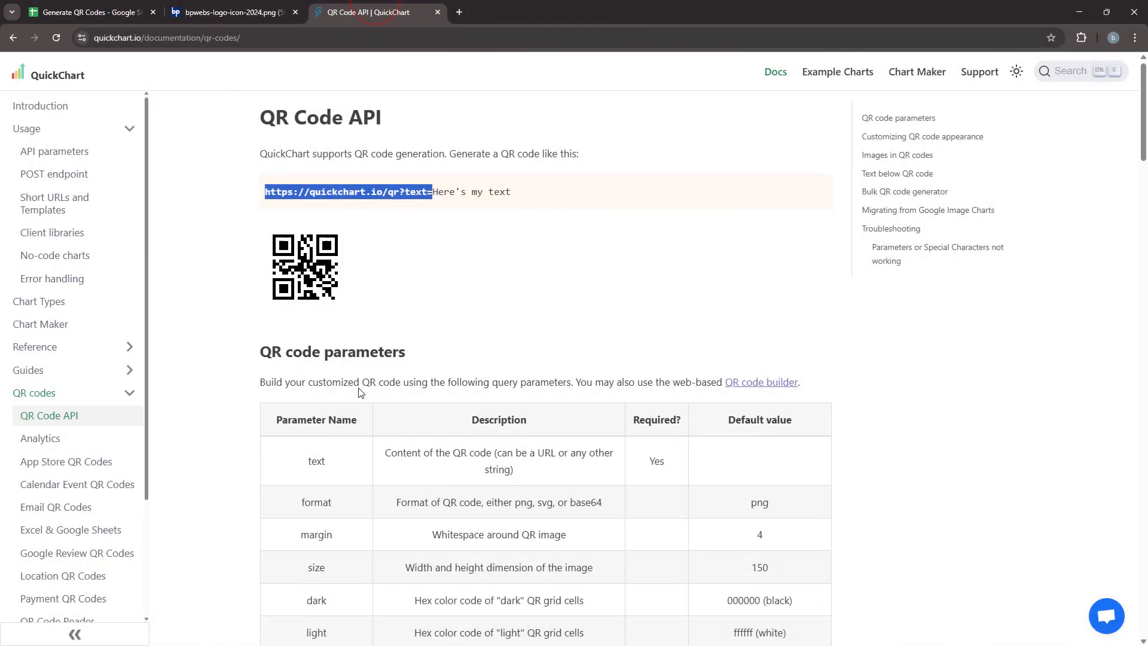
# - Read the QR API parameter table down to the centerImageUrl parameter and its description
pyautogui.scroll(-4, 359, 390)
pyautogui.scroll(-1, 361, 393)
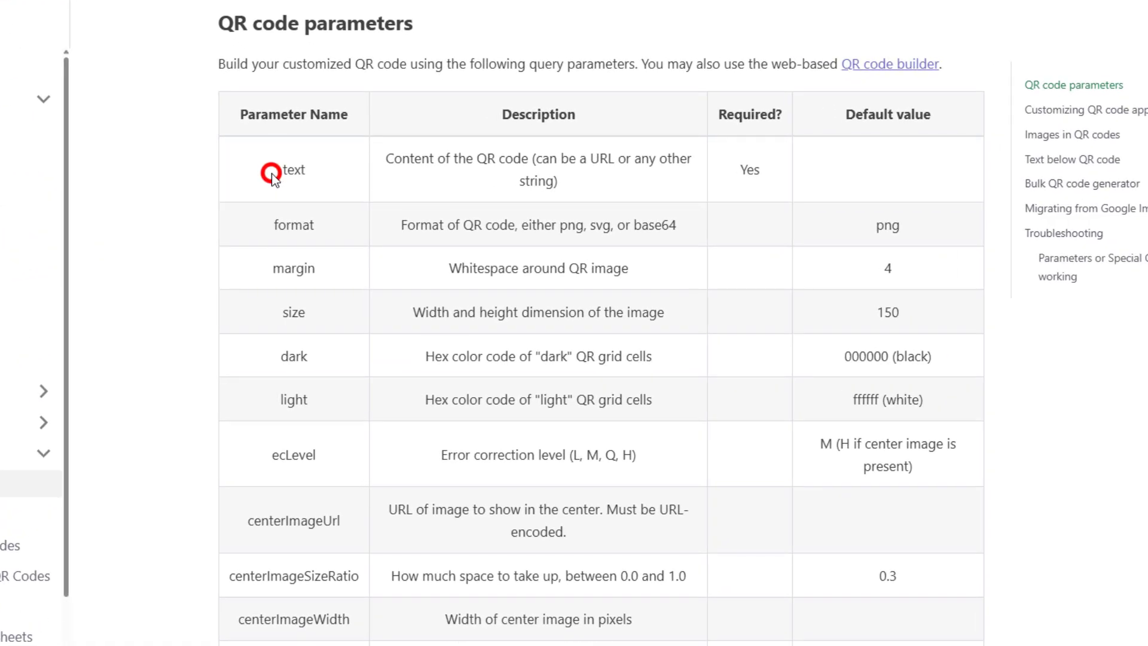
pyautogui.doubleClick(271, 174)
pyautogui.doubleClick(266, 231)
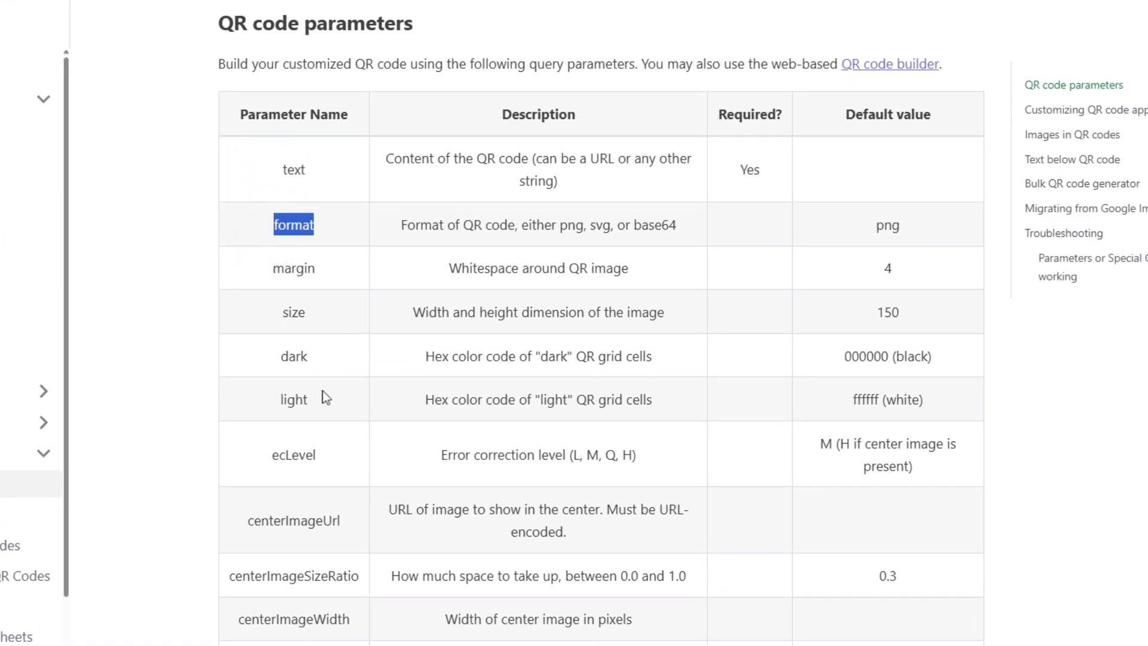
pyautogui.scroll(-2, 318, 415)
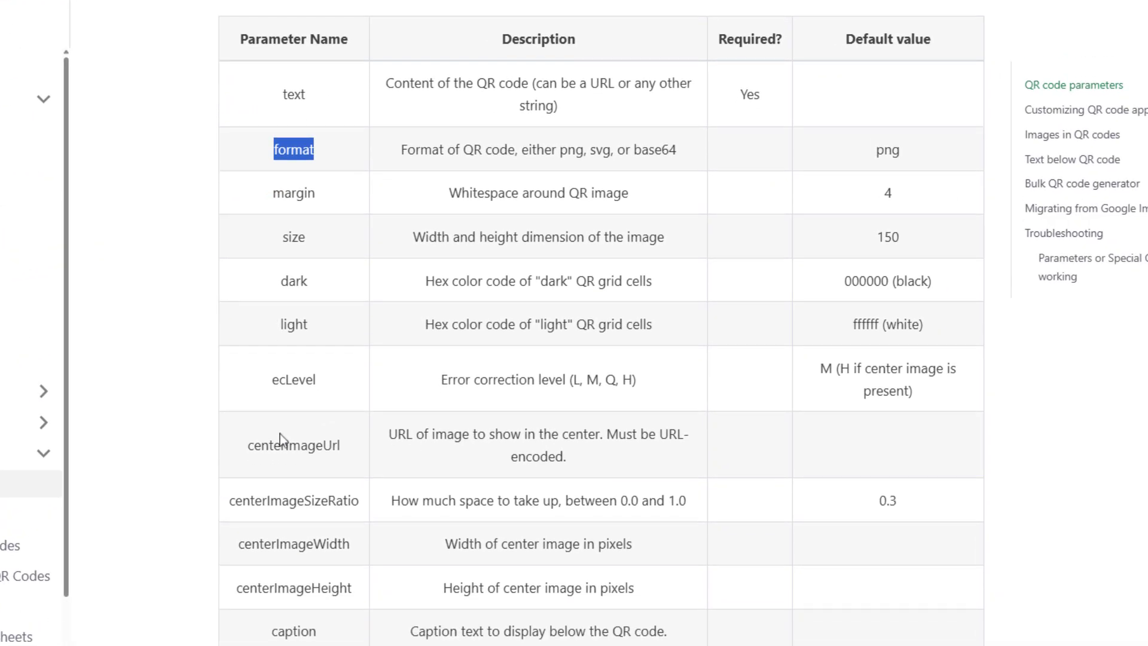
pyautogui.click(238, 453)
pyautogui.moveTo(241, 454); pyautogui.dragTo(354, 444)
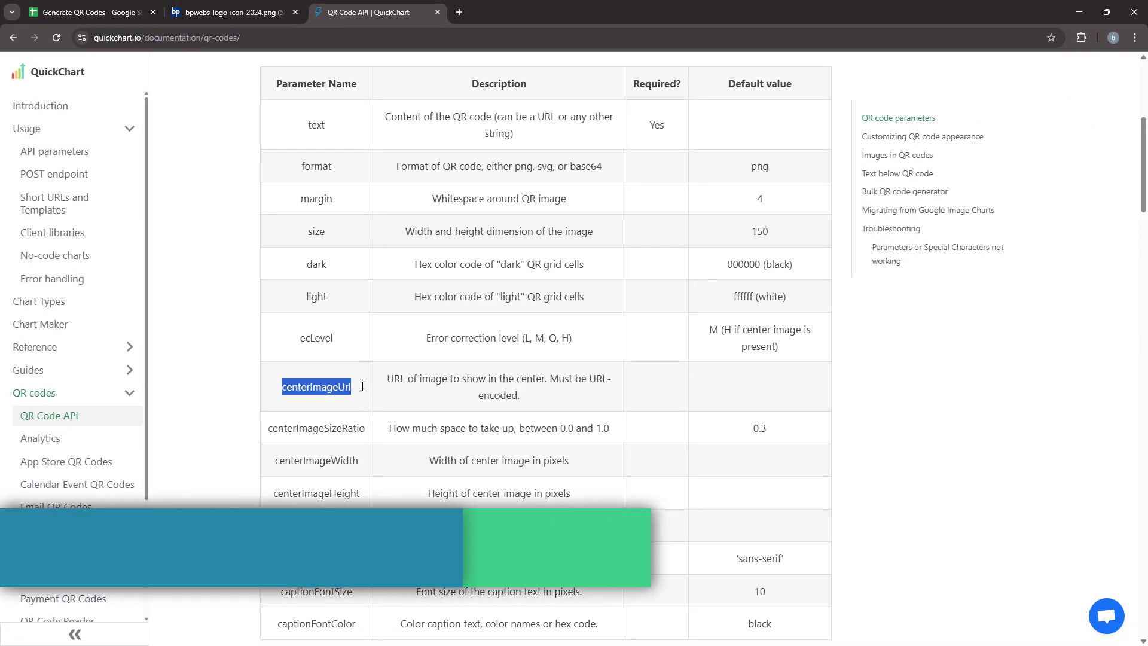
pyautogui.moveTo(387, 383); pyautogui.dragTo(538, 398)
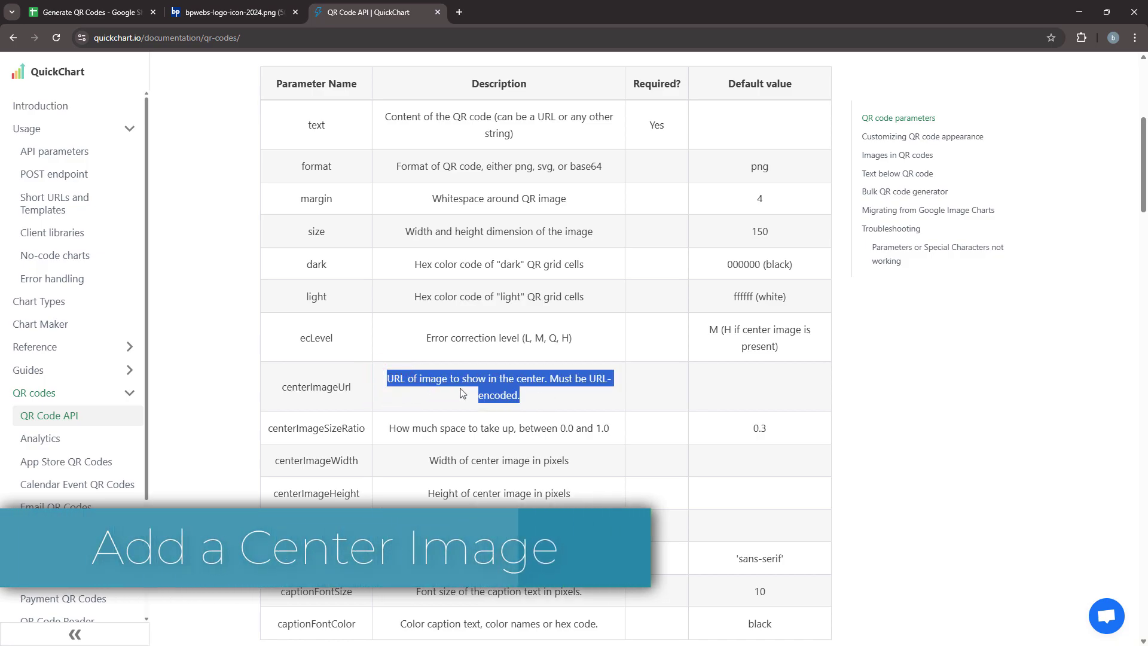
pyautogui.click(547, 393)
# - On the bp logo image tab, select the image's web address to copy it
pyautogui.click(233, 12)
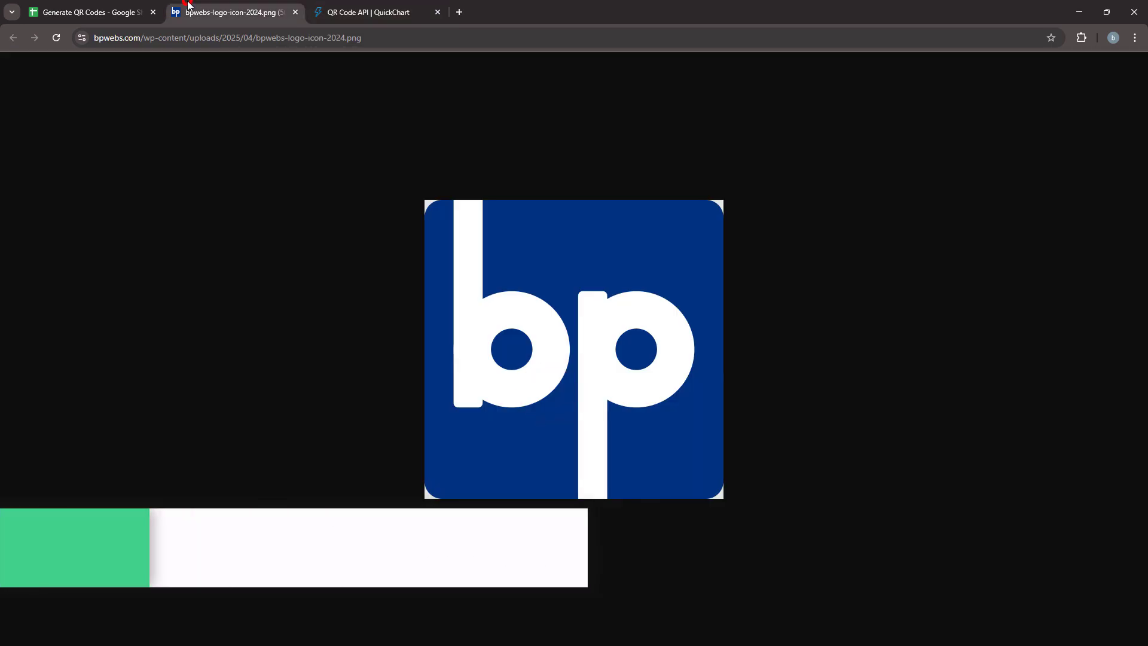
pyautogui.click(271, 34)
pyautogui.rightClick(271, 34)
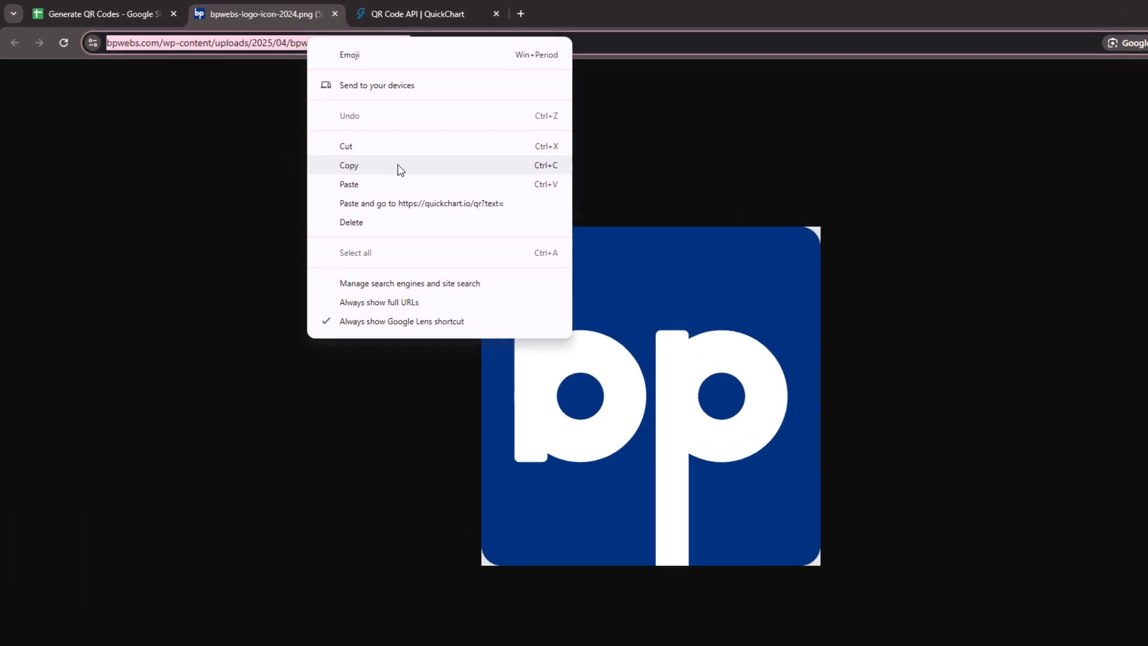
# - Insert a new column B headed 'Center Image URL' before the QR Code column, auto-fitted to its header
pyautogui.click(399, 170)
pyautogui.hotkey('ctrl', '1')
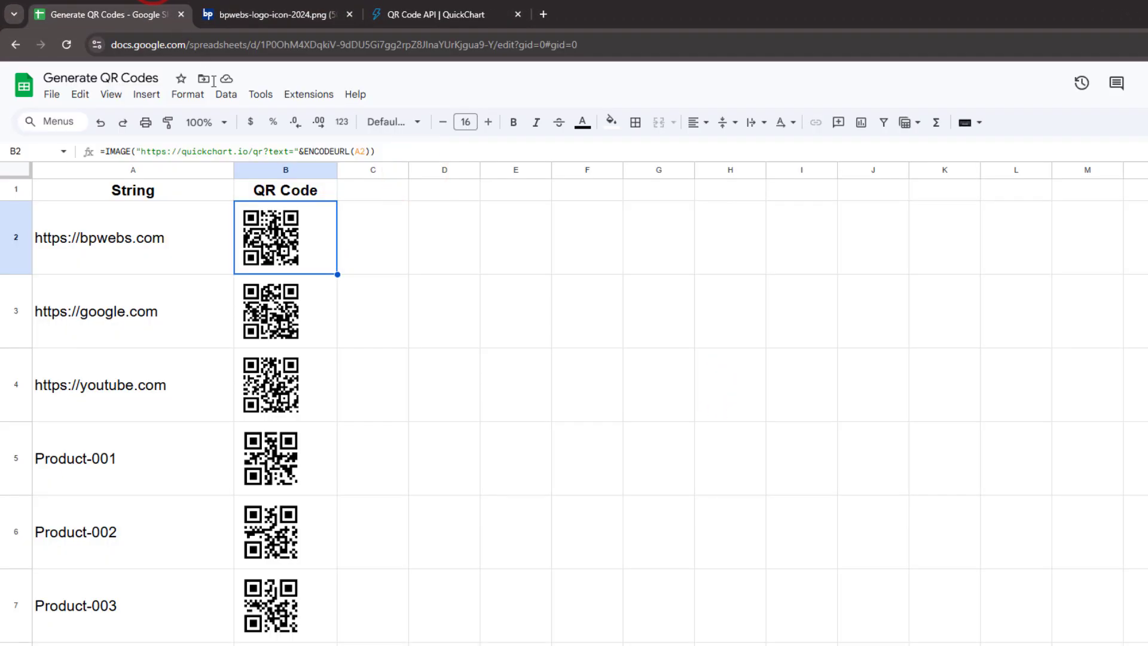
pyautogui.click(263, 171)
pyautogui.rightClick(265, 171)
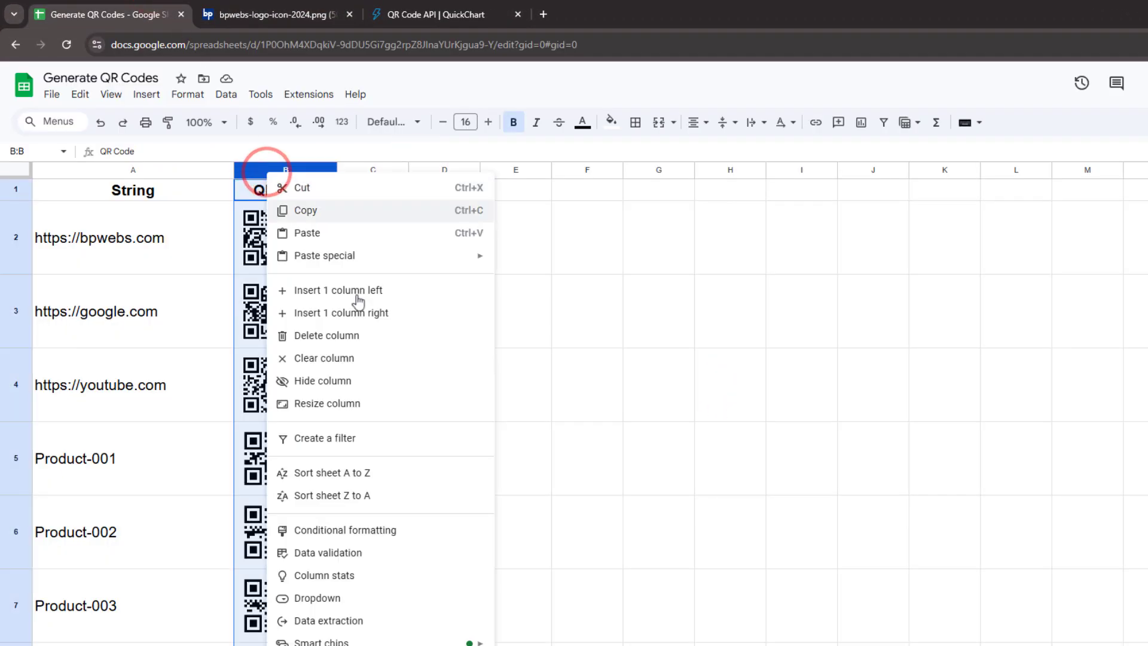
pyautogui.click(360, 299)
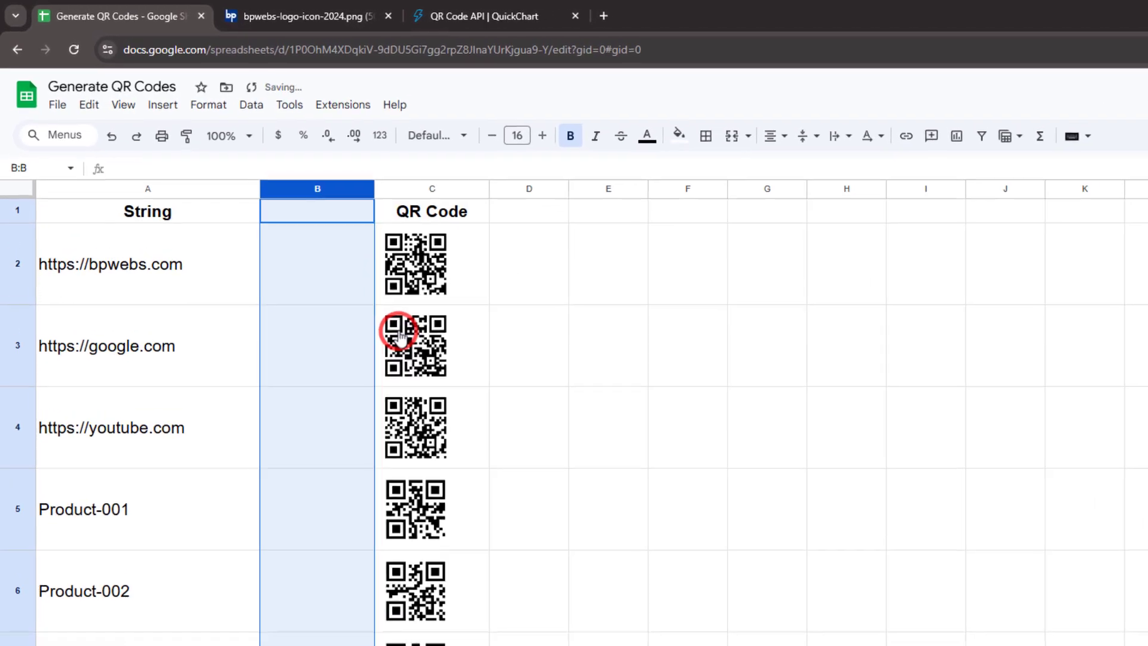
pyautogui.click(321, 191)
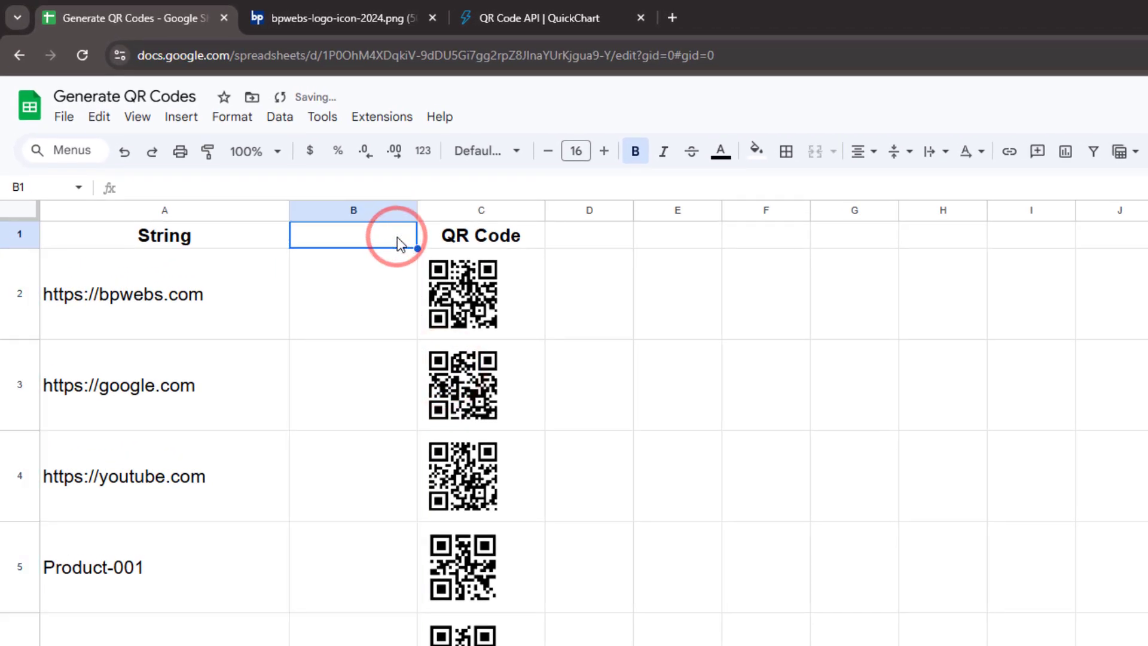
pyautogui.write('Center Image URL')
pyautogui.press('Return')
pyautogui.doubleClick(417, 210)
# - Paste the bpwebs logo address into B2, wrapped, with font size 14
pyautogui.click(390, 288)
pyautogui.hotkey('ctrl', 'v')
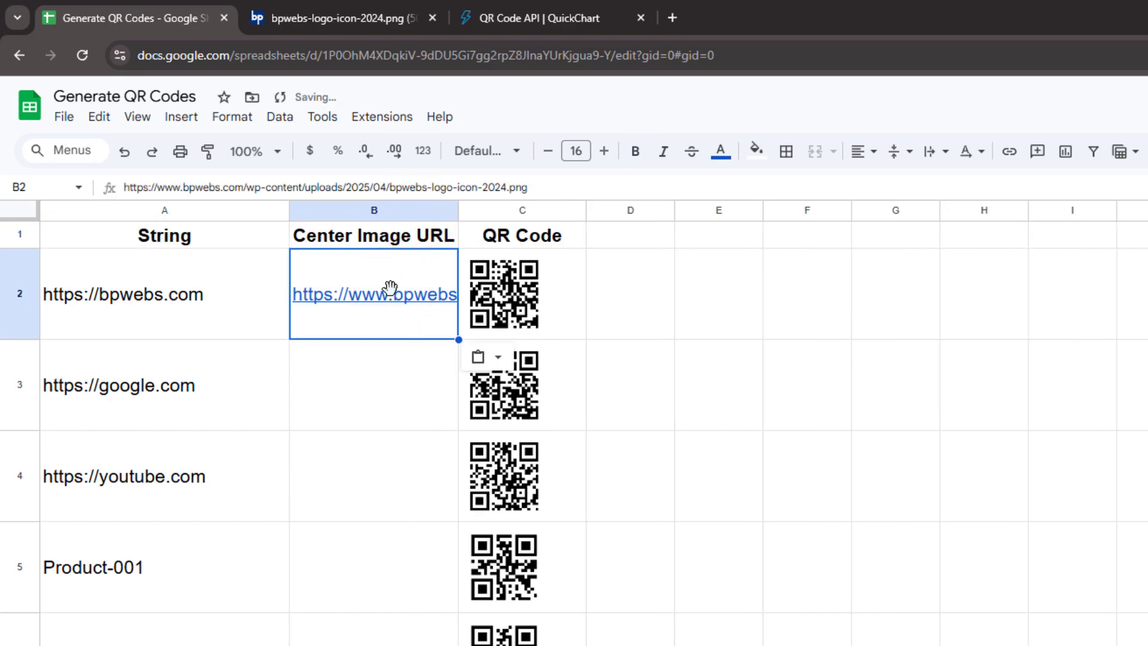
pyautogui.click(938, 151)
pyautogui.click(965, 189)
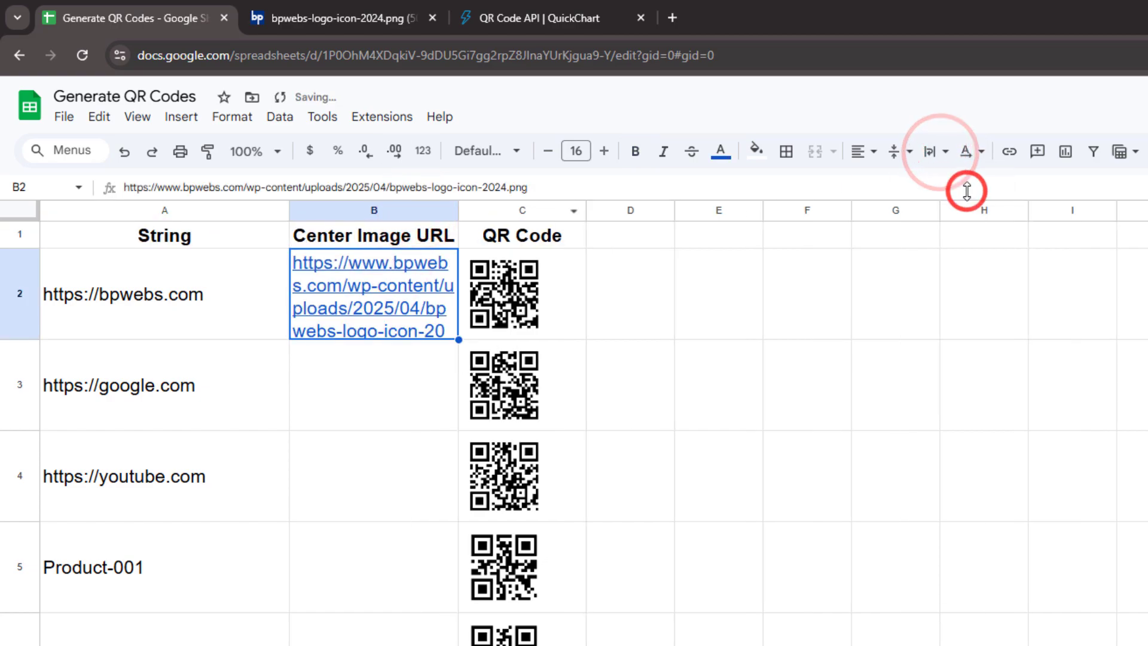
pyautogui.click(542, 150)
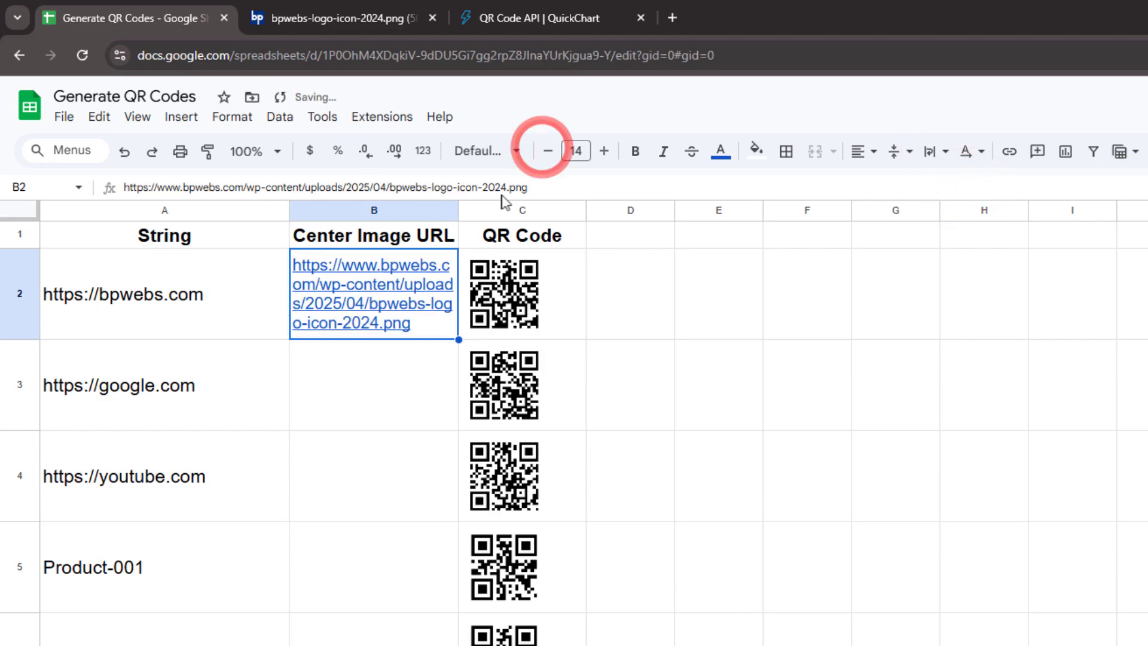
# - Copy the parameter name centerImageUrl from the QuickChart documentation back into the sheet's workflow
pyautogui.click(533, 290)
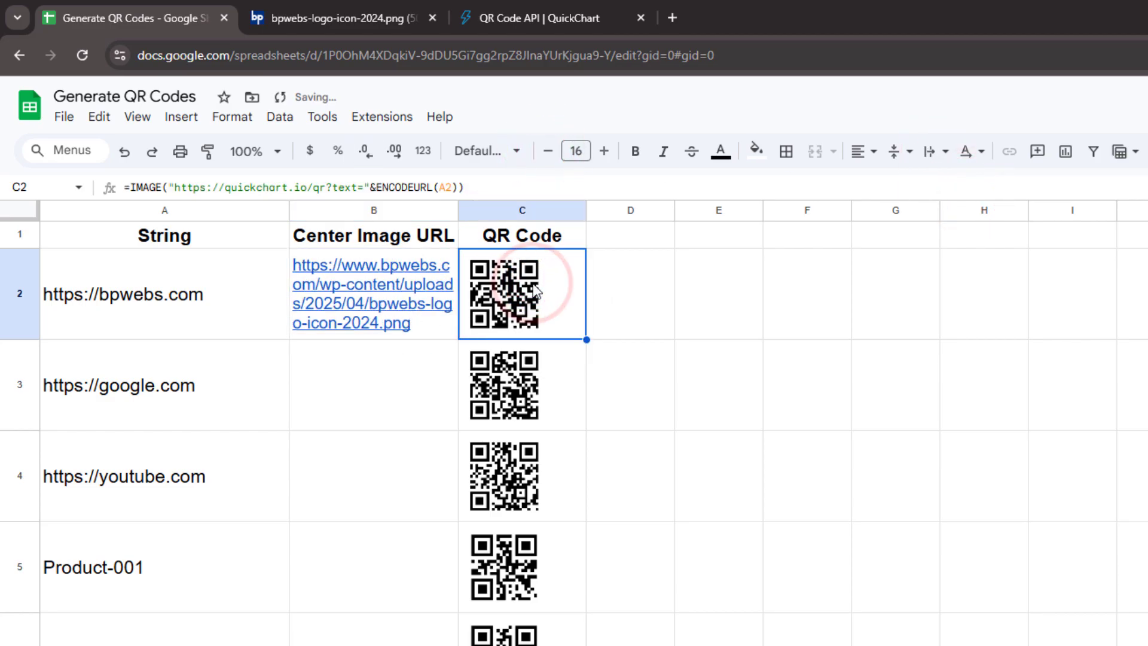
pyautogui.click(526, 5)
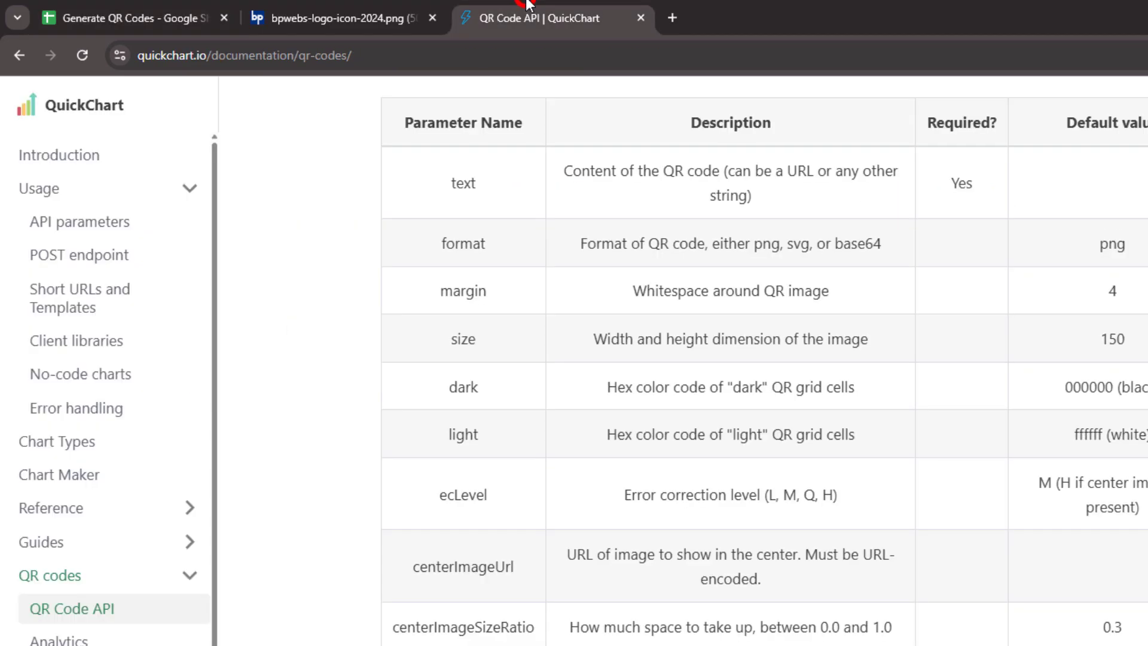
pyautogui.doubleClick(473, 575)
pyautogui.rightClick(471, 574)
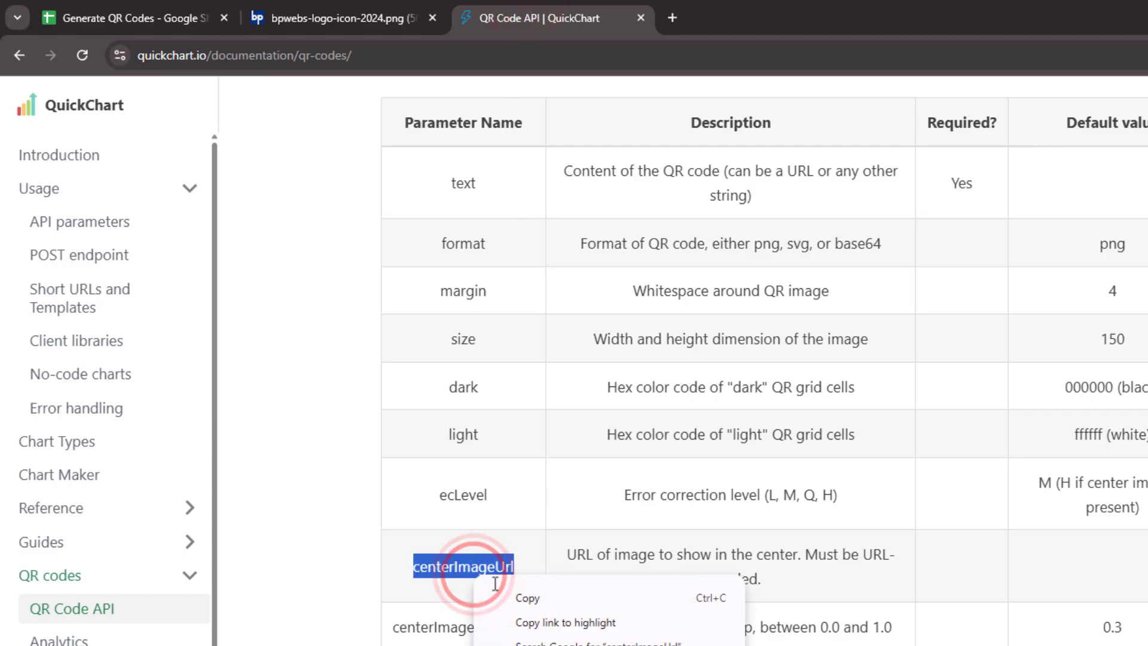
pyautogui.click(515, 594)
pyautogui.click(177, 12)
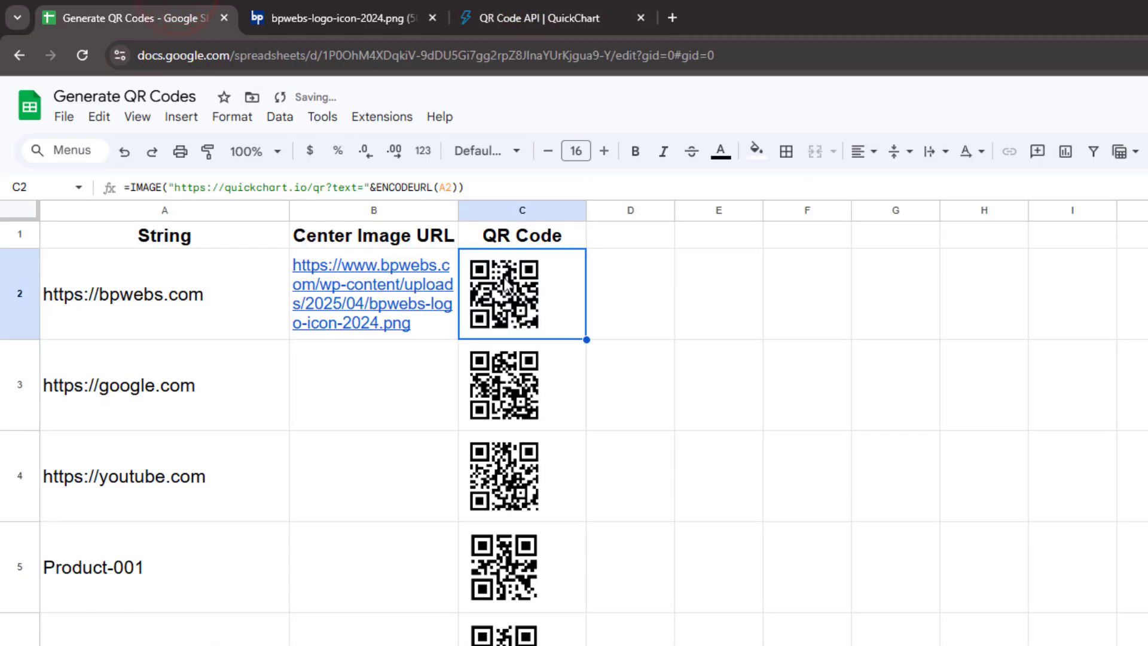
# - Append &"&centerImageUrl="&ENCODEURL(B2) to C2's QR formula so the bp logo appears centred
pyautogui.click(461, 187)
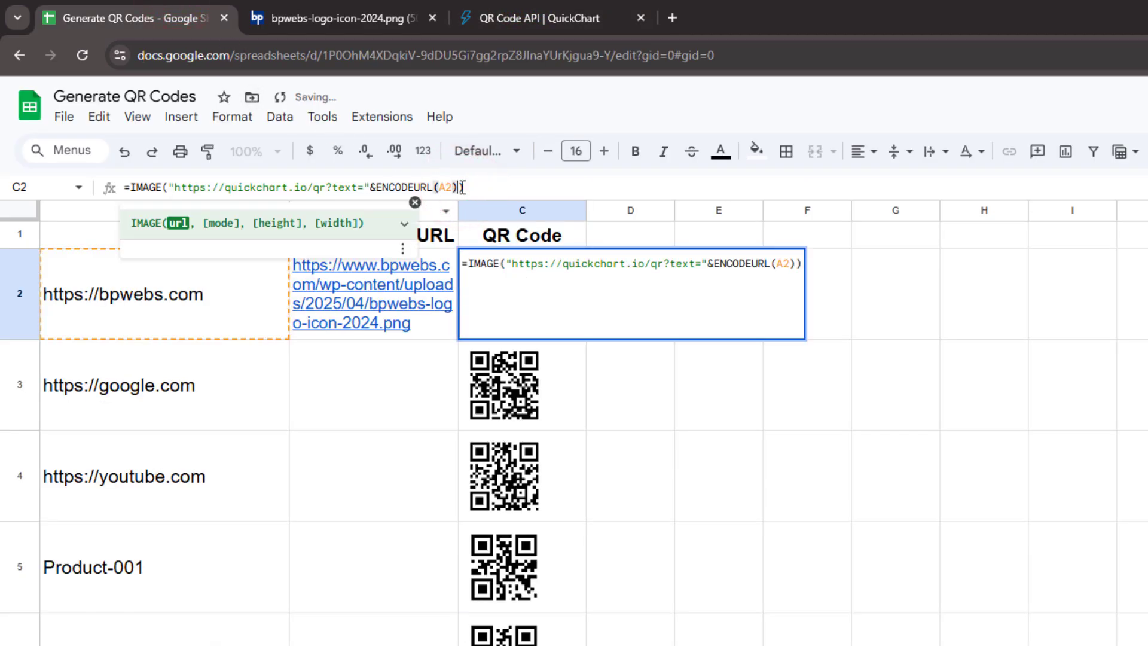
pyautogui.write('&"')
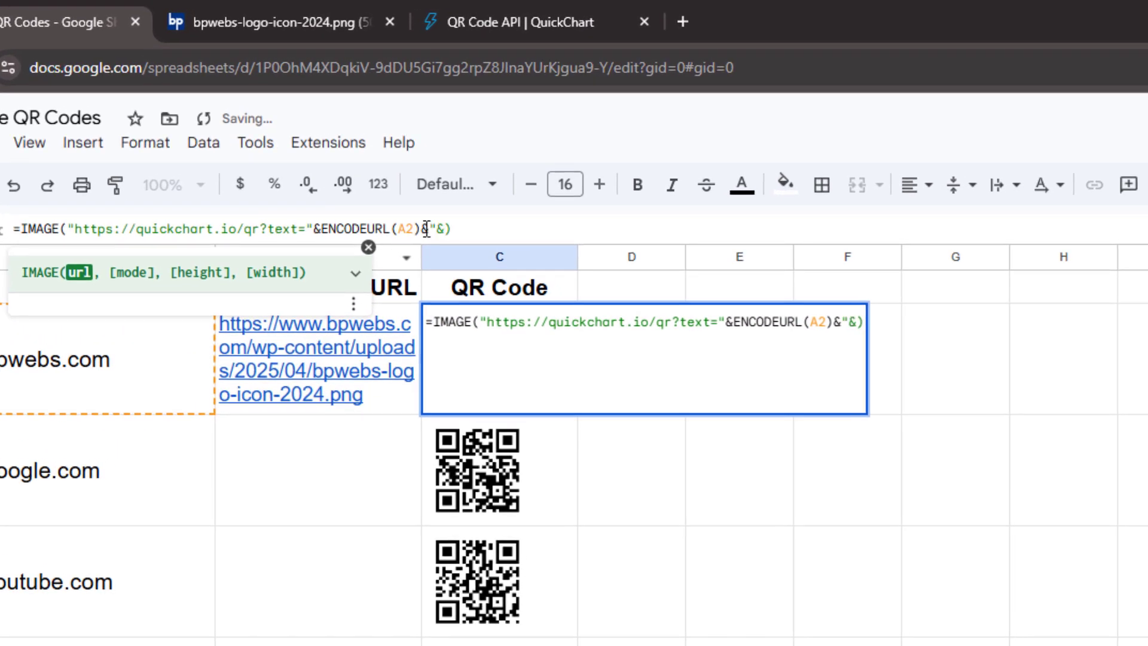
pyautogui.write('&centerImageUrl')
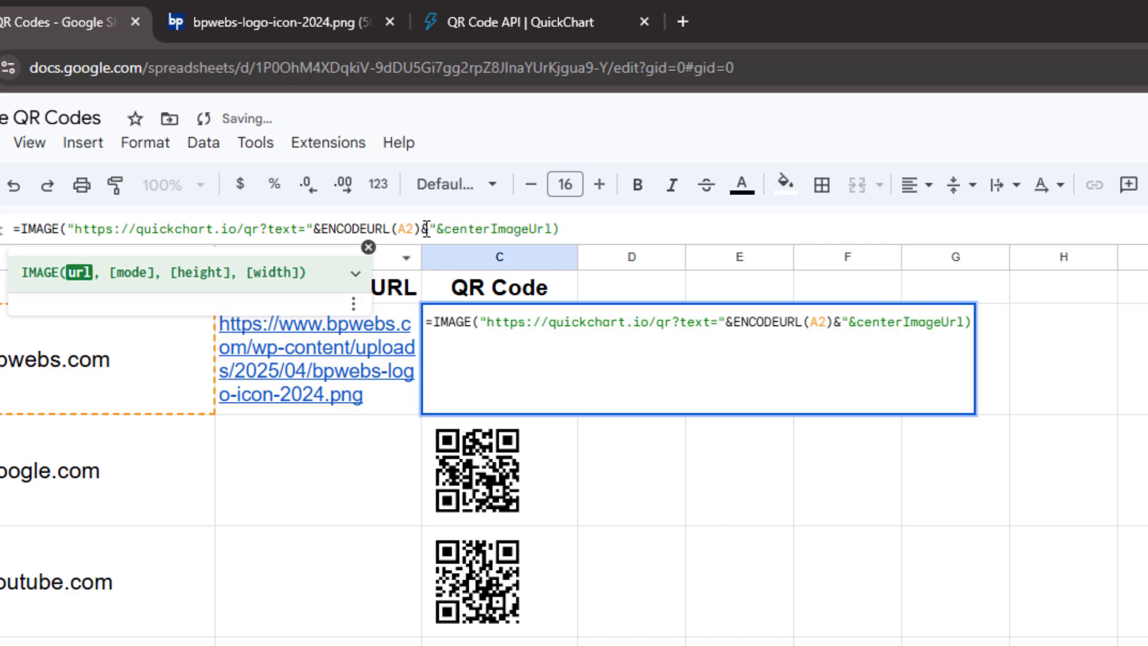
pyautogui.write('="')
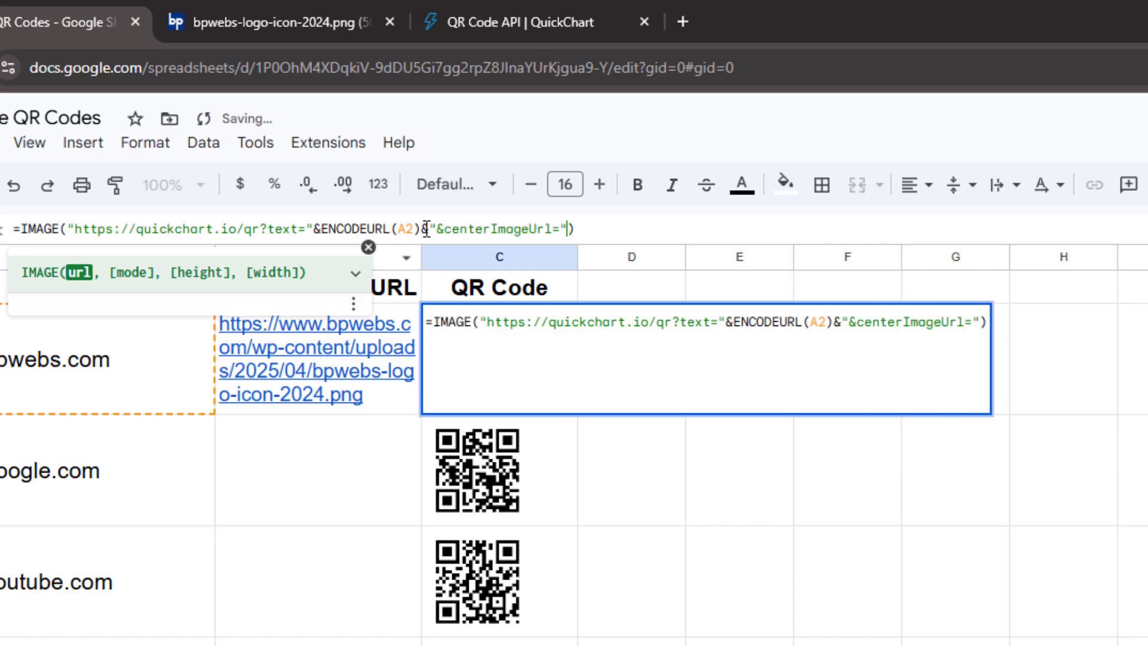
pyautogui.write('&enco')
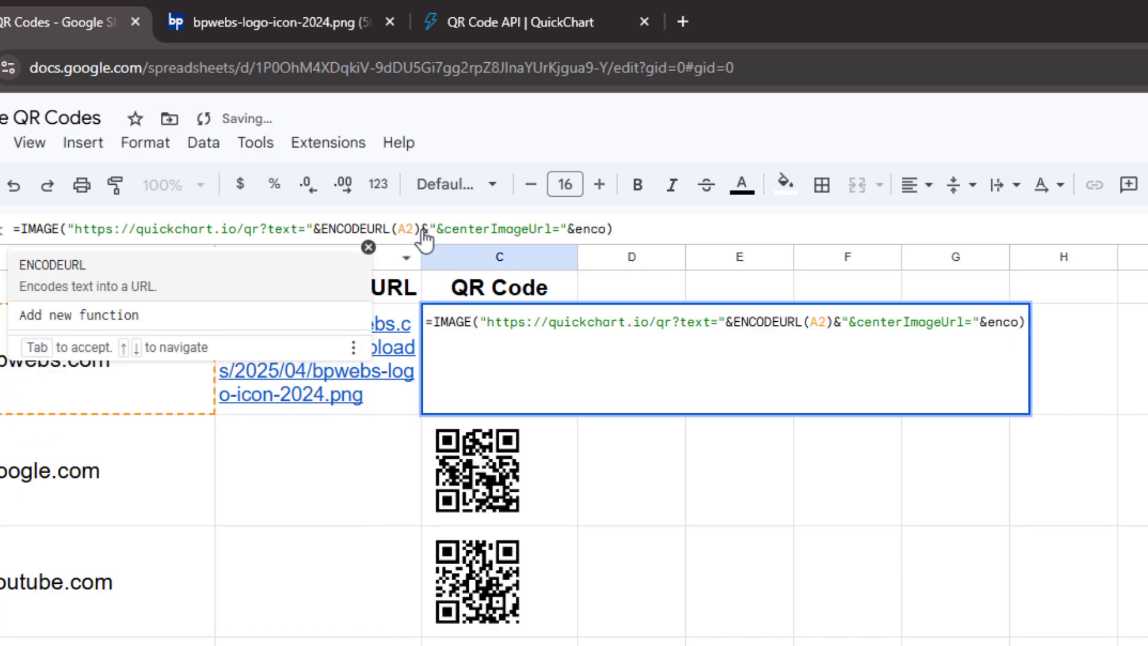
pyautogui.click(282, 288)
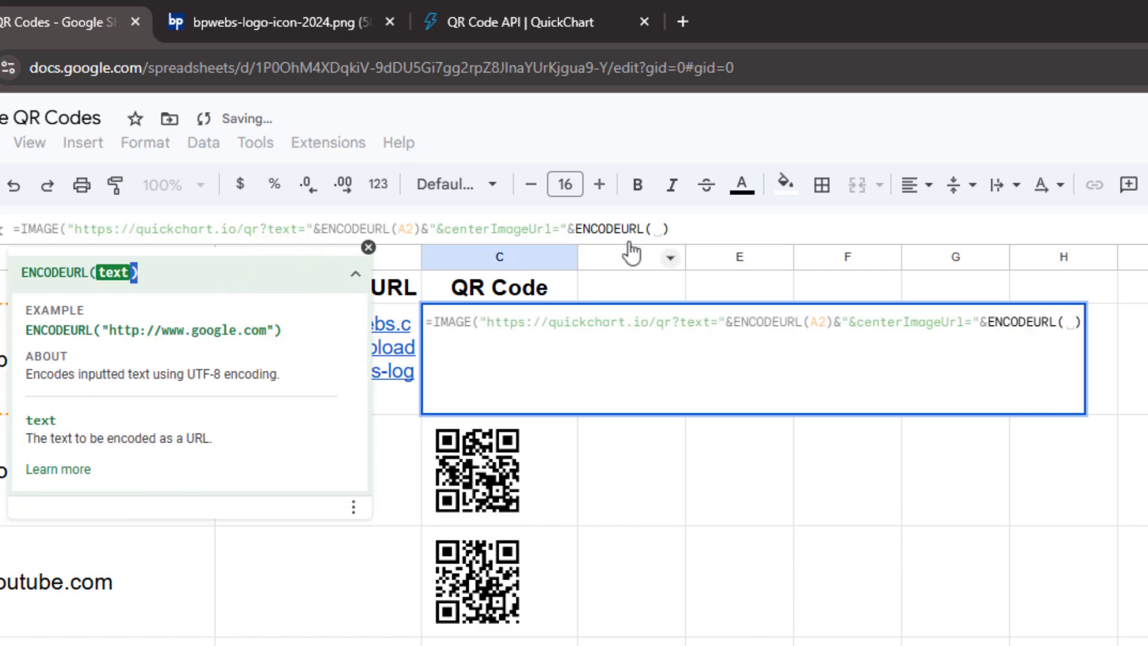
pyautogui.click(651, 228)
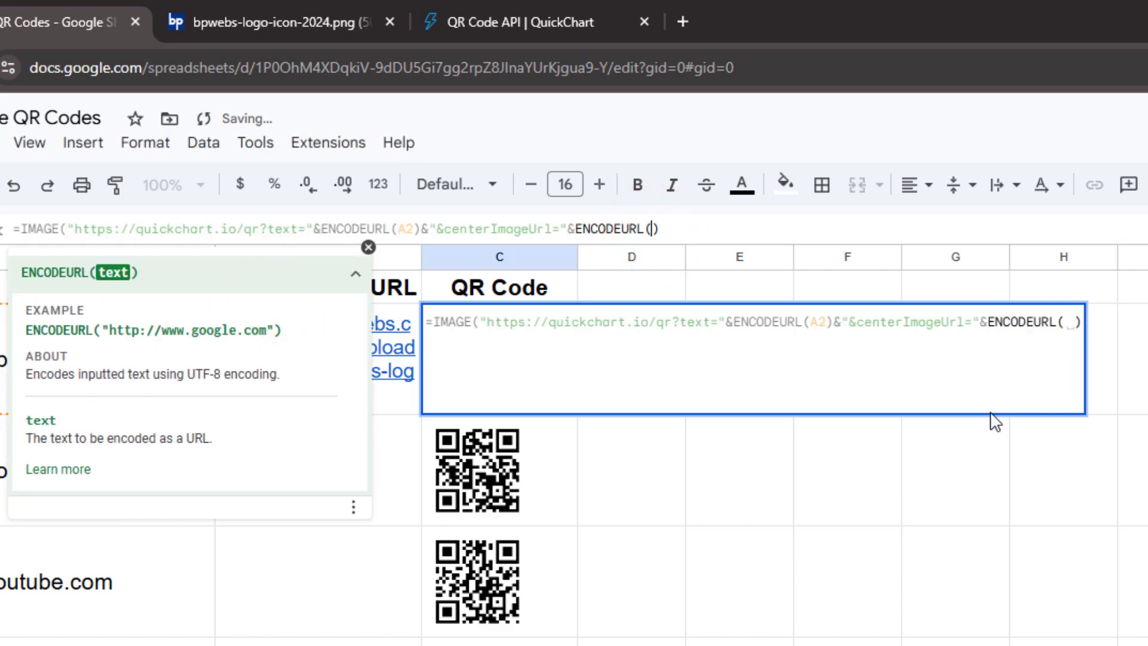
pyautogui.click(412, 342)
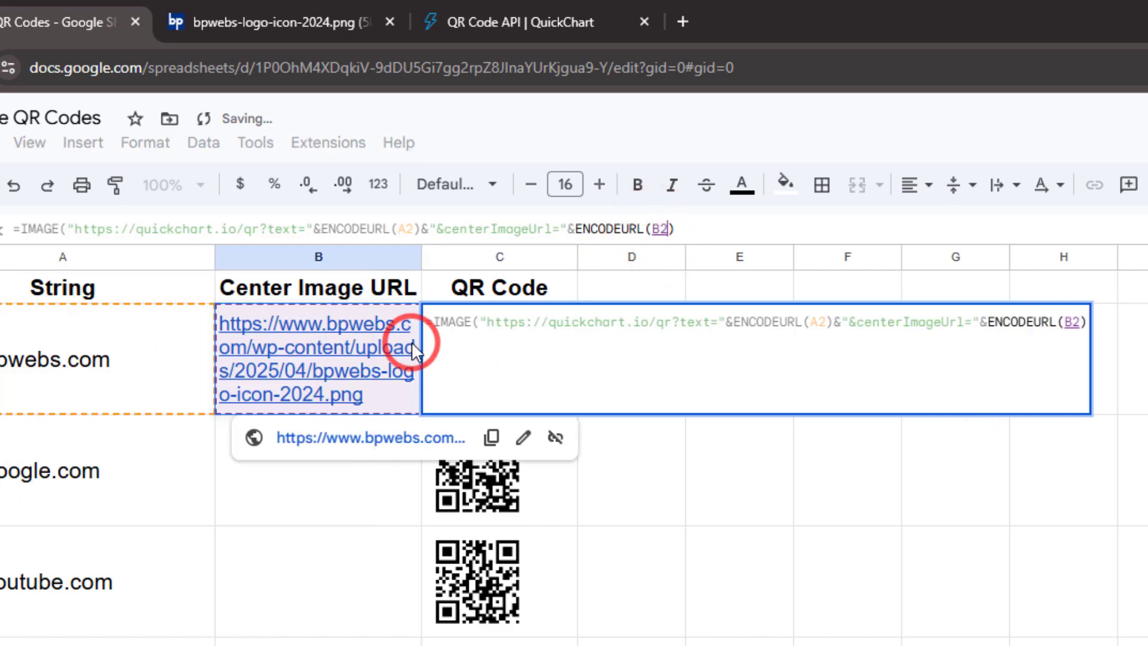
pyautogui.click(346, 360)
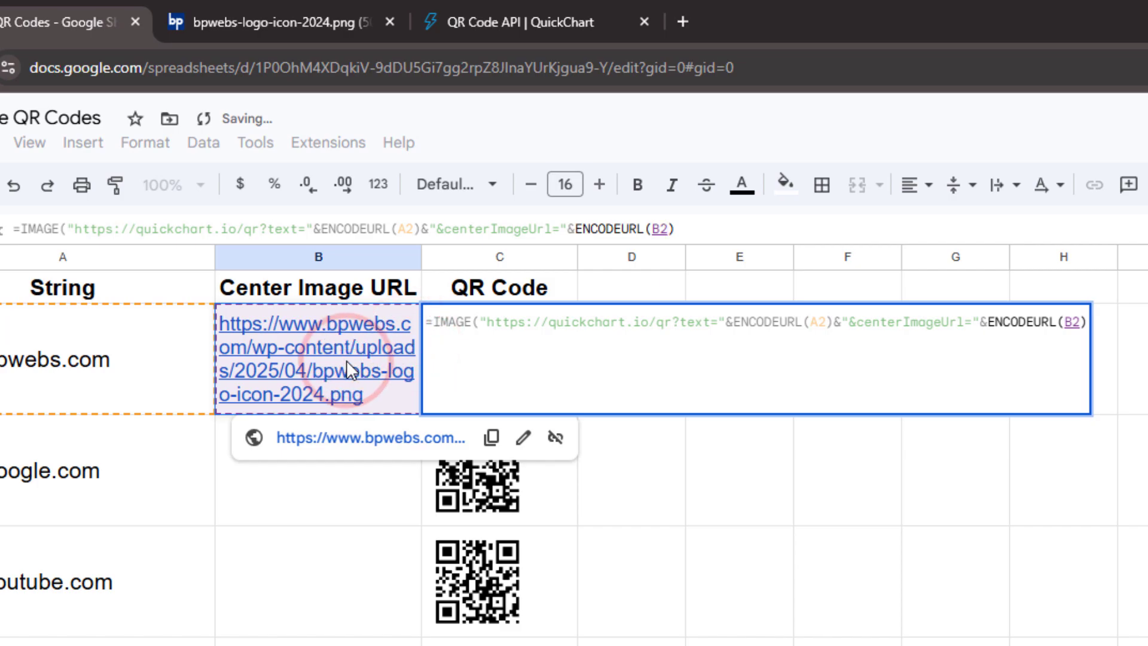
pyautogui.click(671, 228)
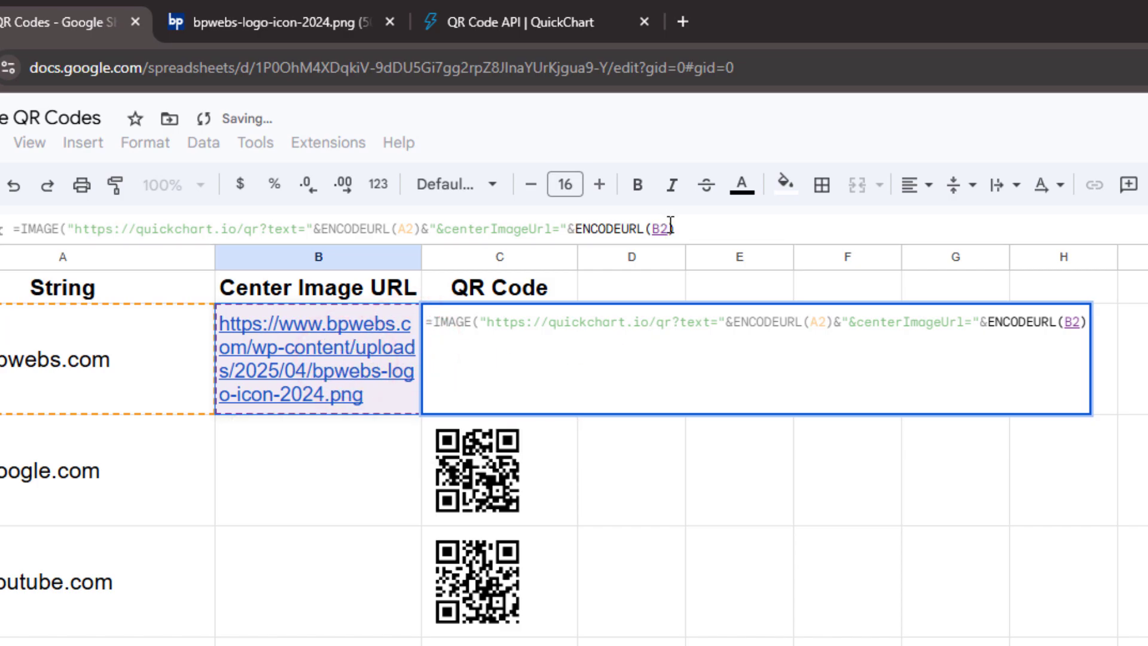
pyautogui.press('Return')
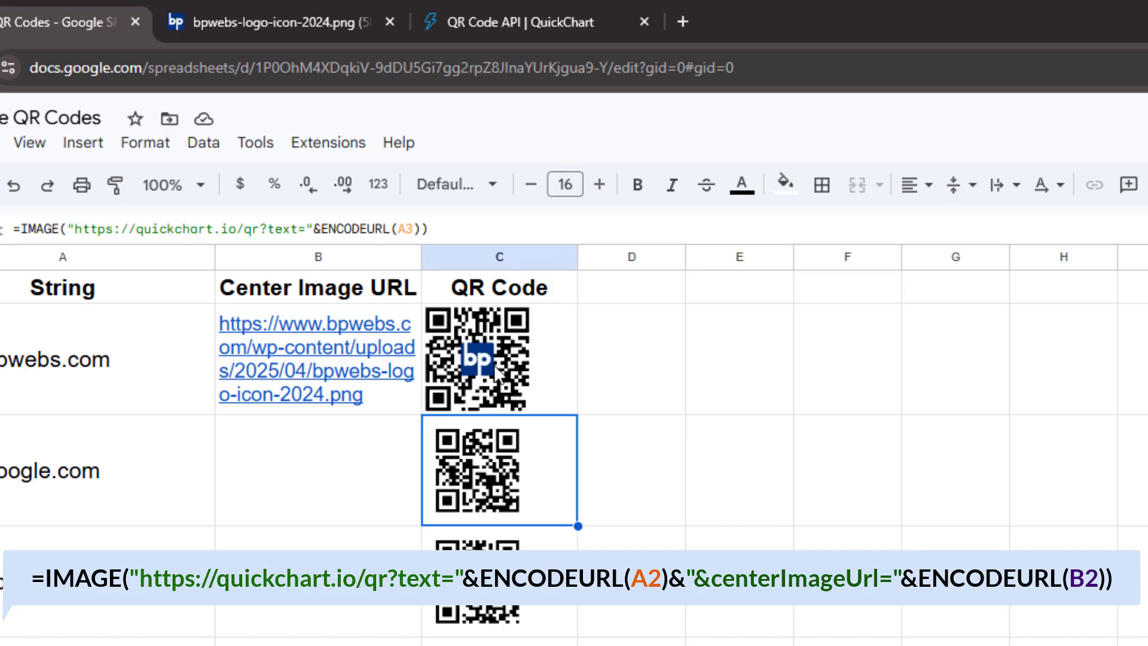
# - Auto-fit column C and row 2, then widen column C further to enlarge C2's logo QR code
pyautogui.click(495, 370)
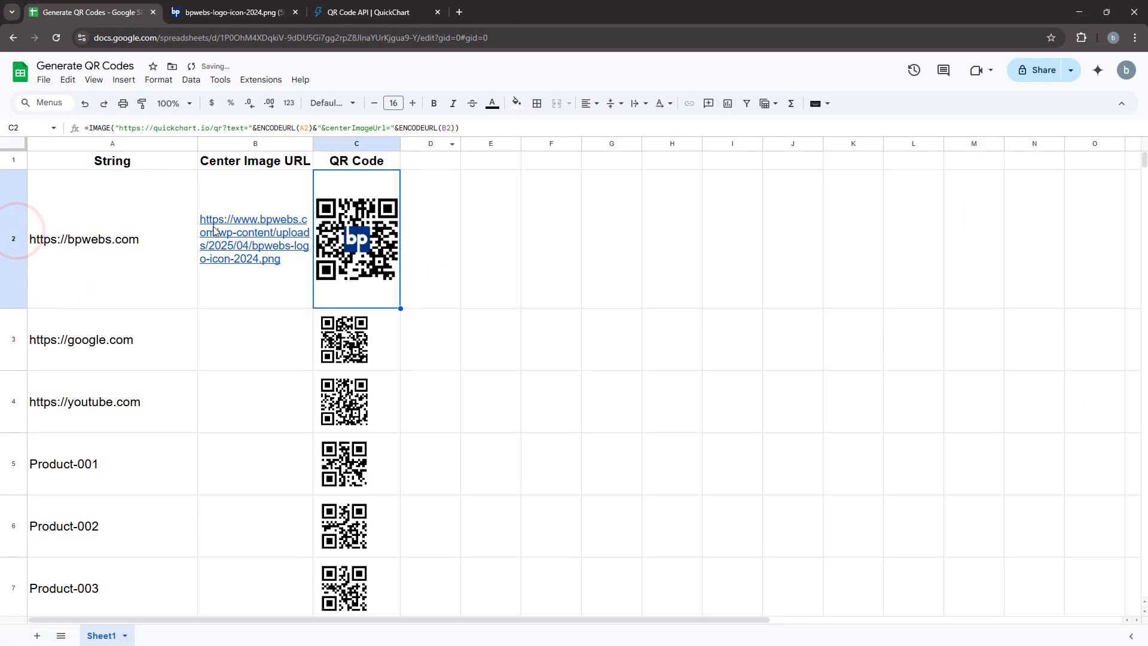
pyautogui.doubleClick(399, 143)
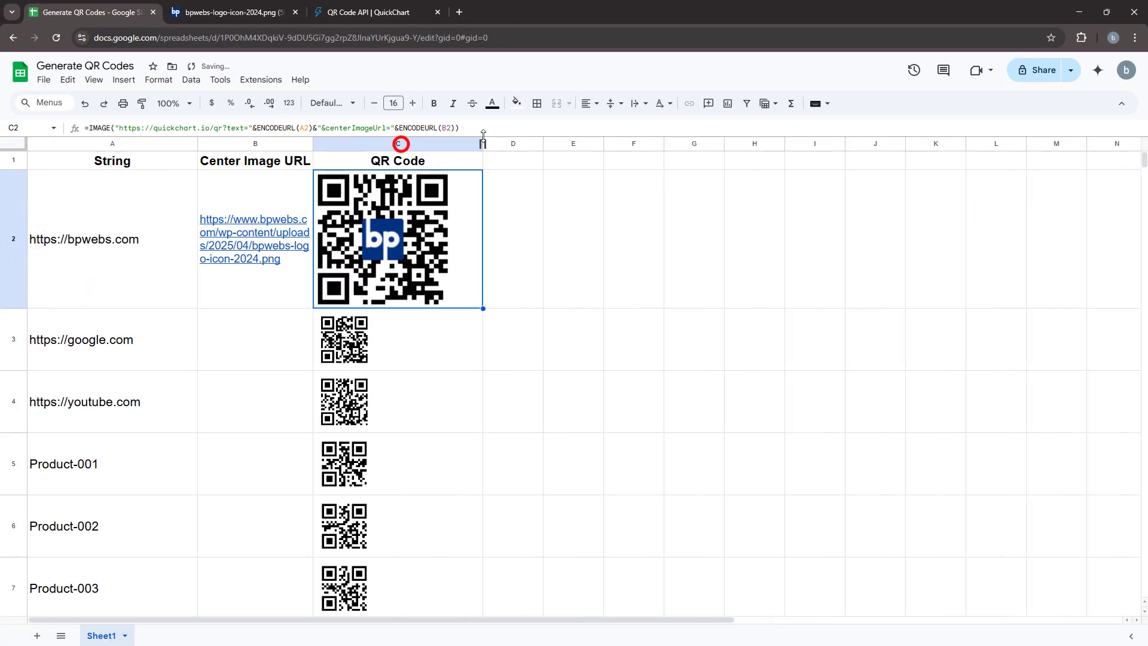
pyautogui.doubleClick(13, 309)
pyautogui.moveTo(483, 143); pyautogui.dragTo(682, 143)
pyautogui.click(358, 12)
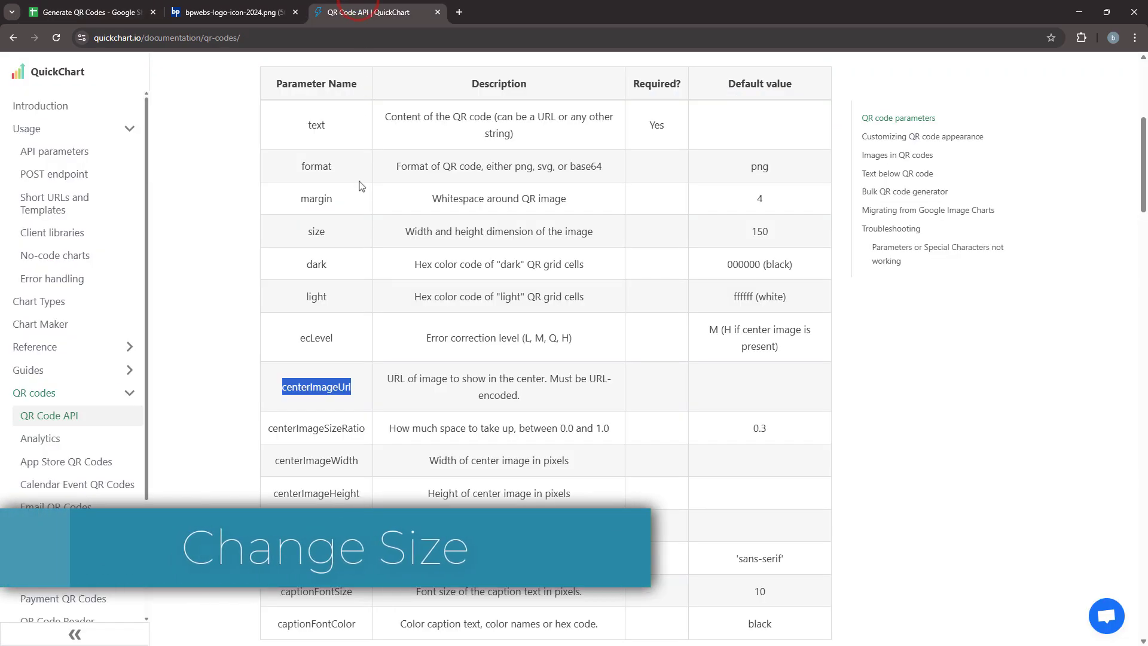
pyautogui.scroll(-1, 361, 293)
pyautogui.moveTo(287, 222); pyautogui.dragTo(595, 225)
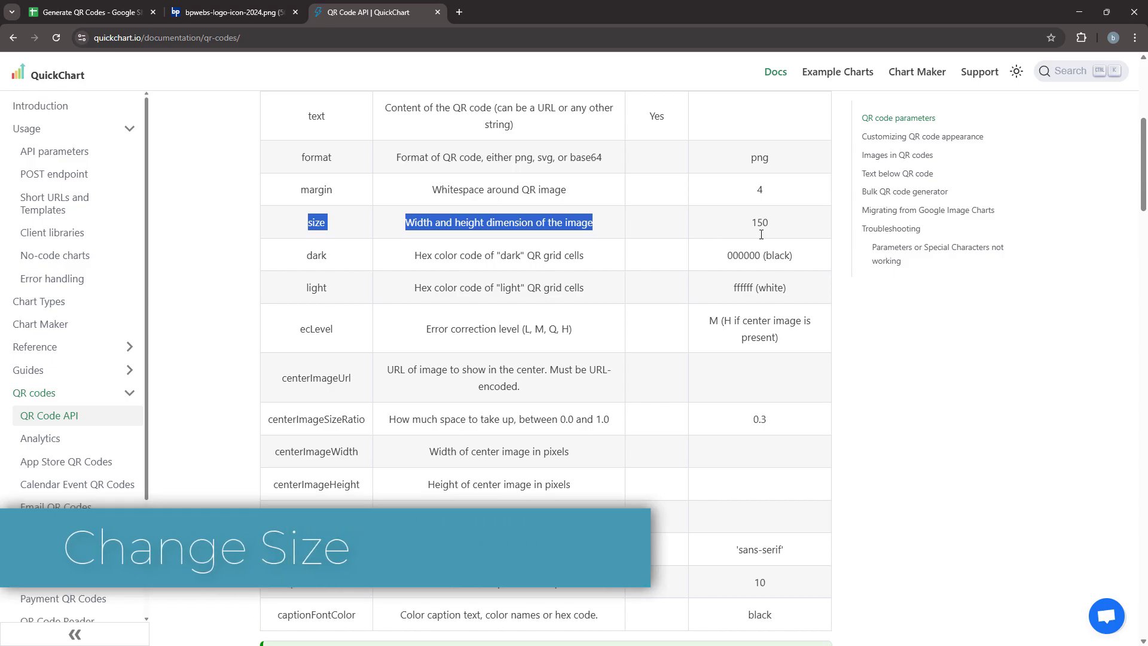
pyautogui.click(109, 5)
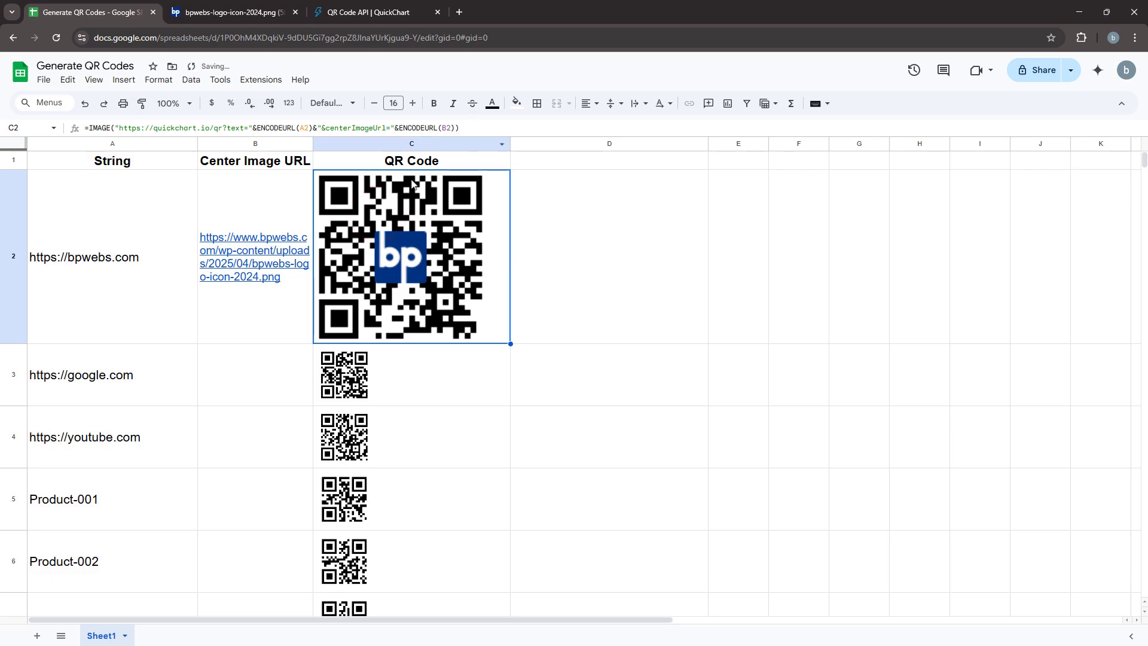
# - Copy C2's formula into D2 with &"&size=2500" added for a 2500-pixel logo QR code
pyautogui.click(463, 127)
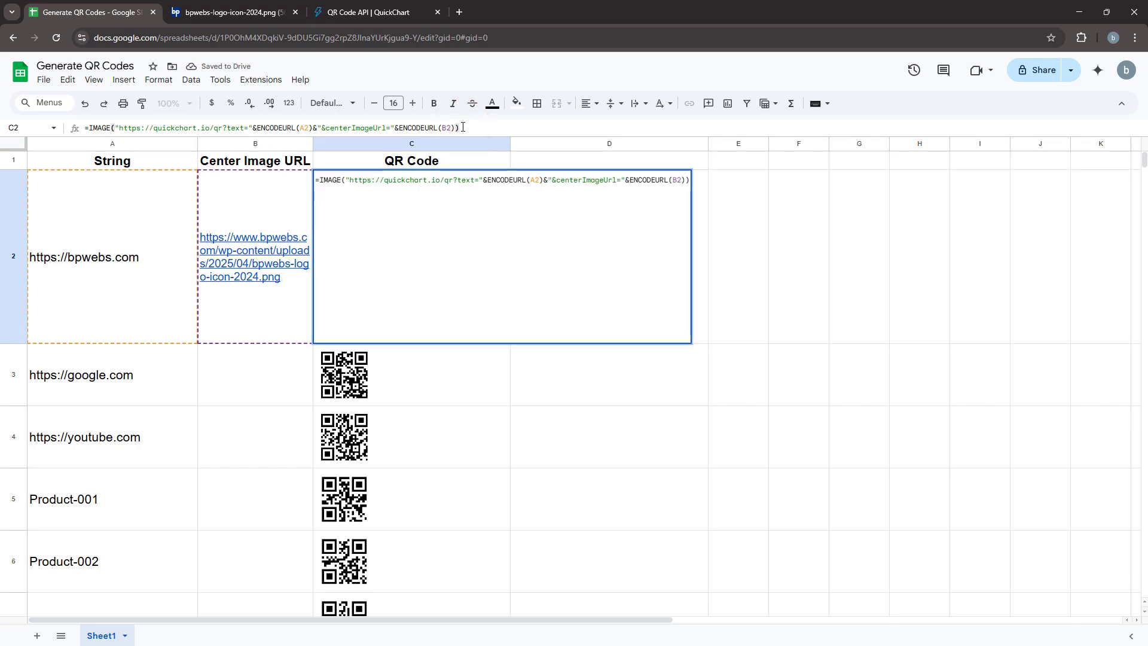
pyautogui.tripleClick(463, 127)
pyautogui.hotkey('ctrl', 'c')
pyautogui.press('Tab')
pyautogui.click(464, 128)
pyautogui.hotkey('ctrl', 'v')
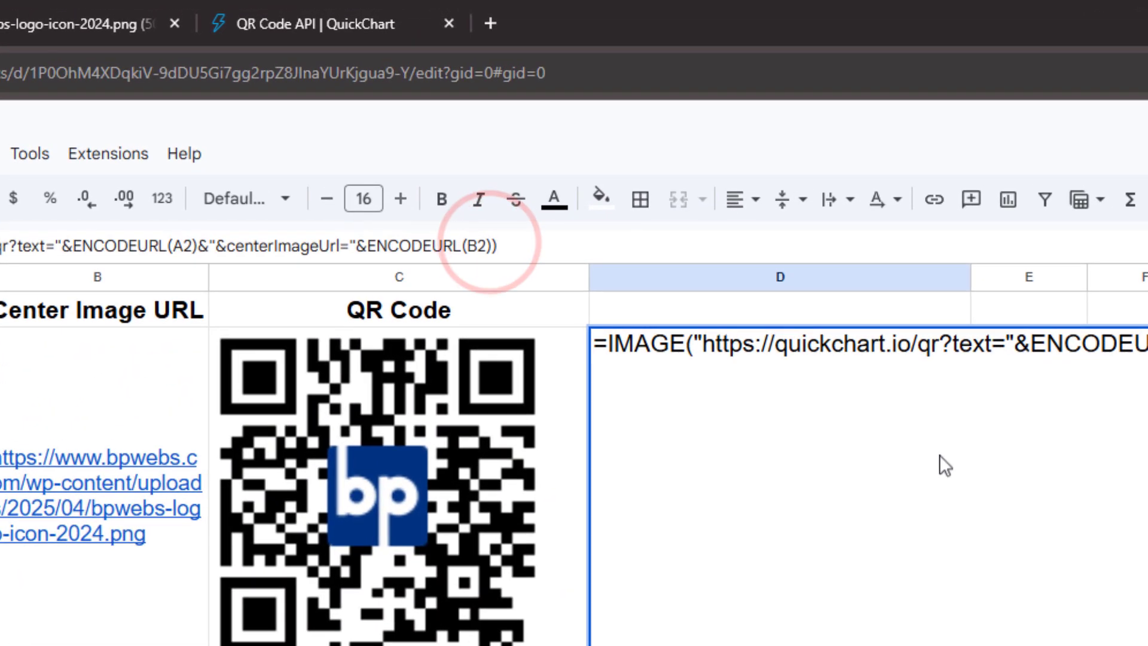
pyautogui.write('&"&size=2500"')
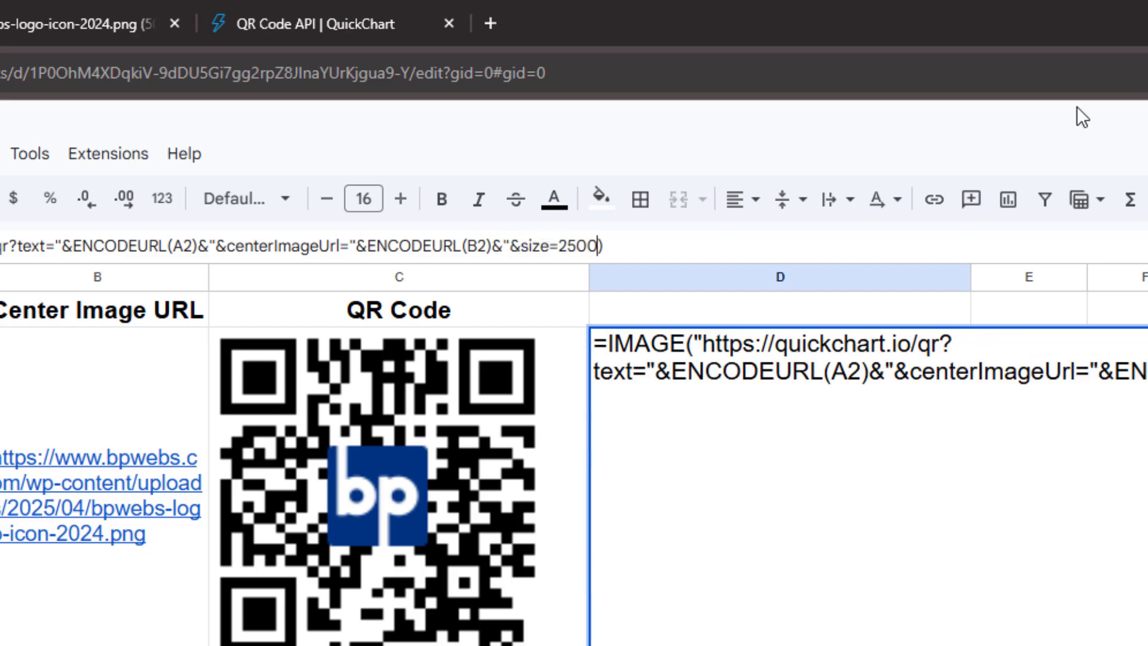
pyautogui.press('Return')
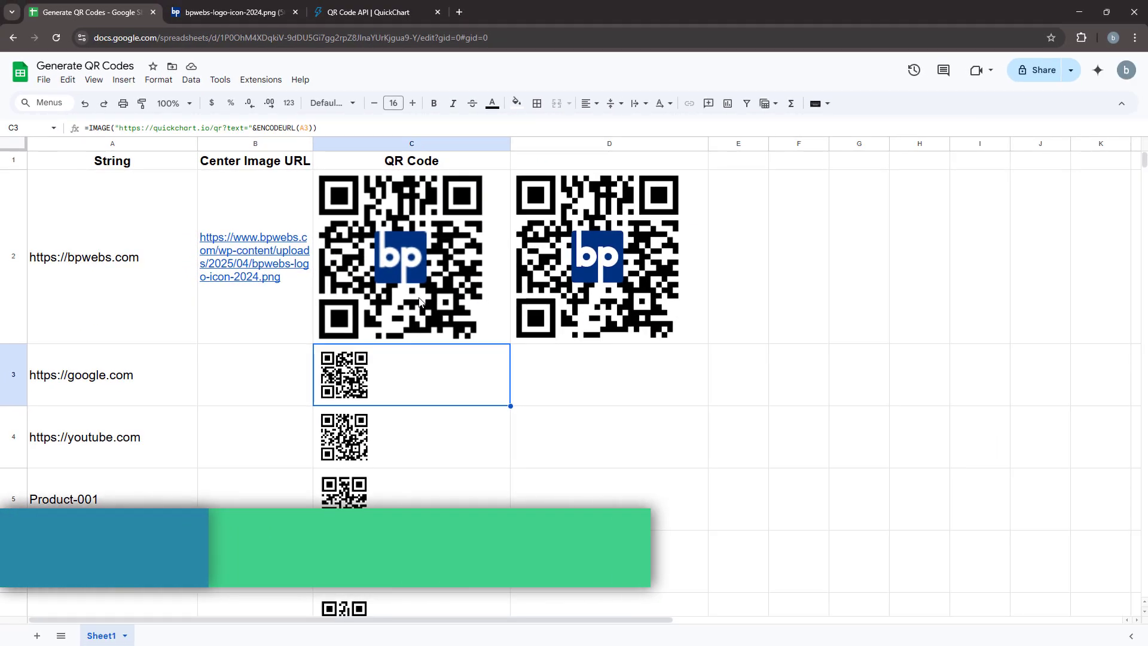
pyautogui.click(420, 301)
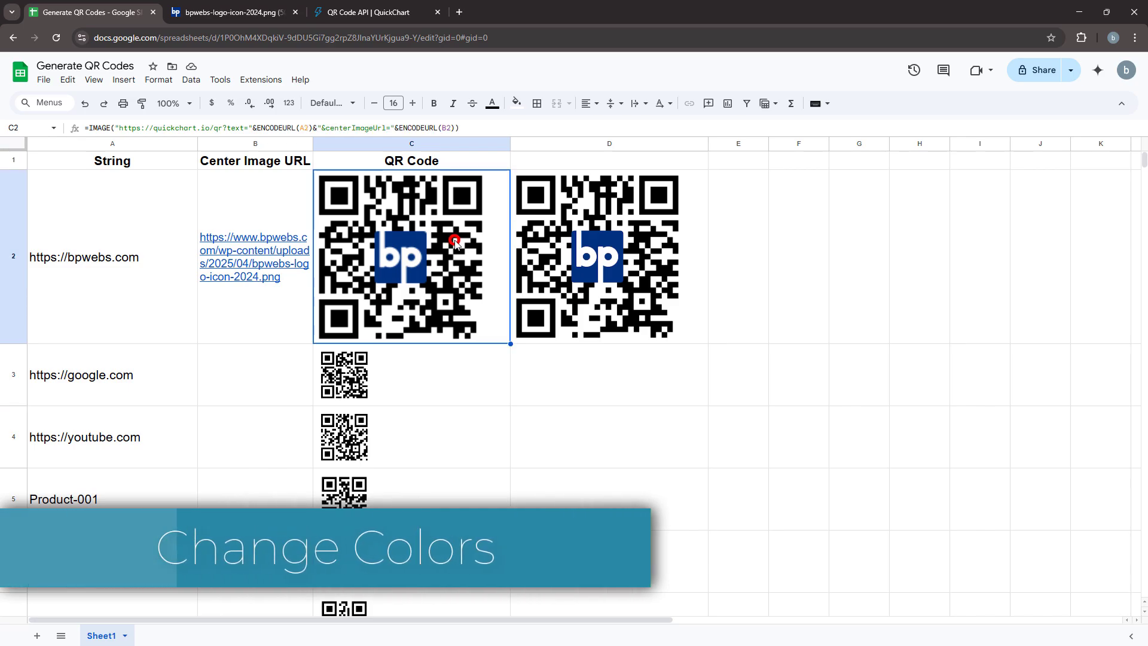
pyautogui.click(386, 5)
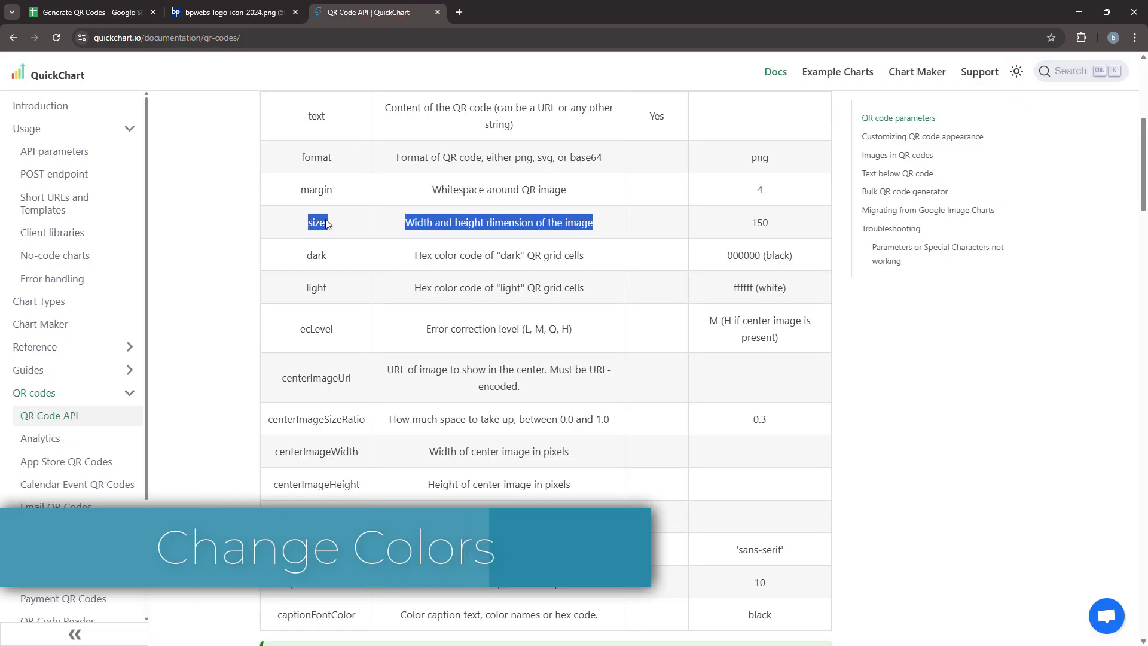
pyautogui.click(305, 249)
pyautogui.moveTo(323, 285); pyautogui.dragTo(346, 303)
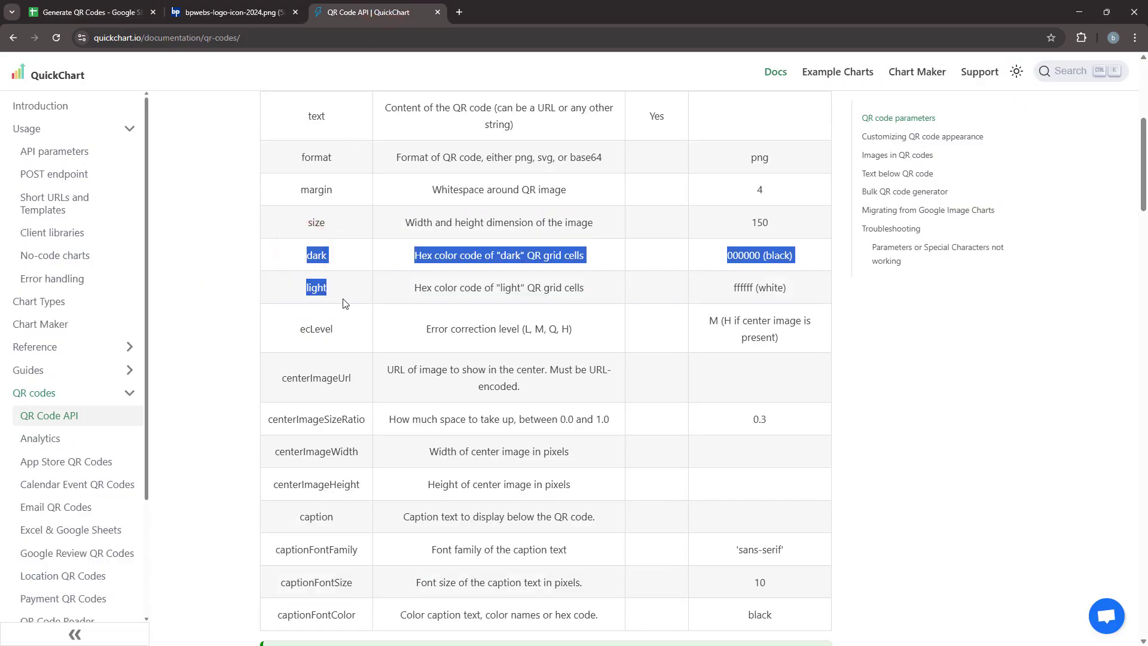
pyautogui.click(336, 289)
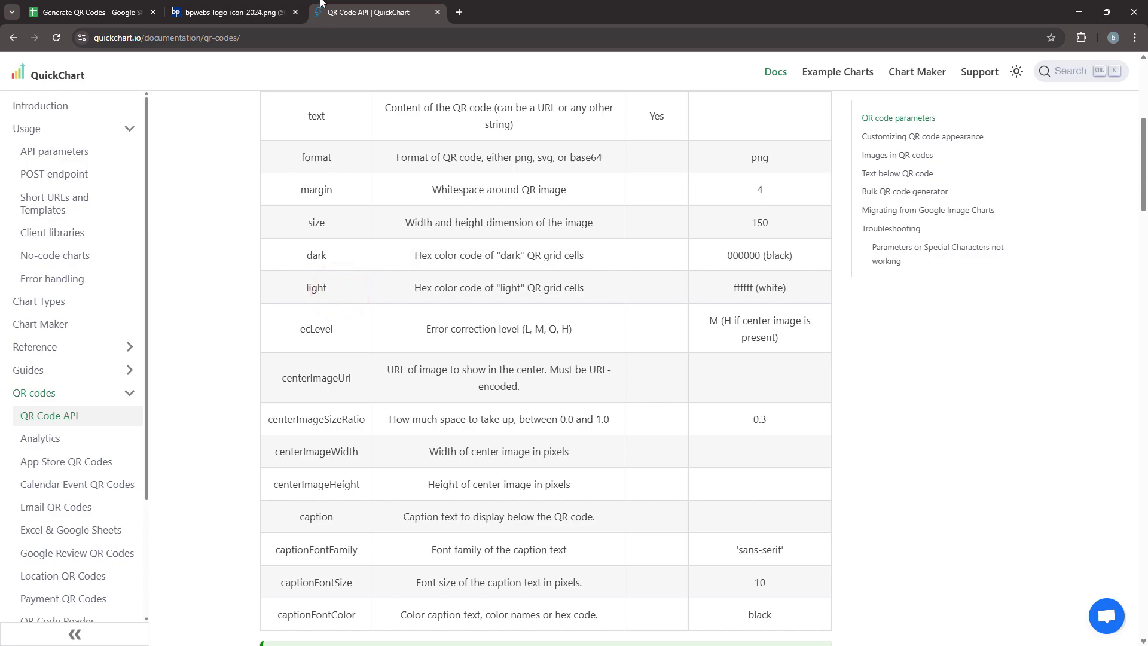
pyautogui.click(146, 8)
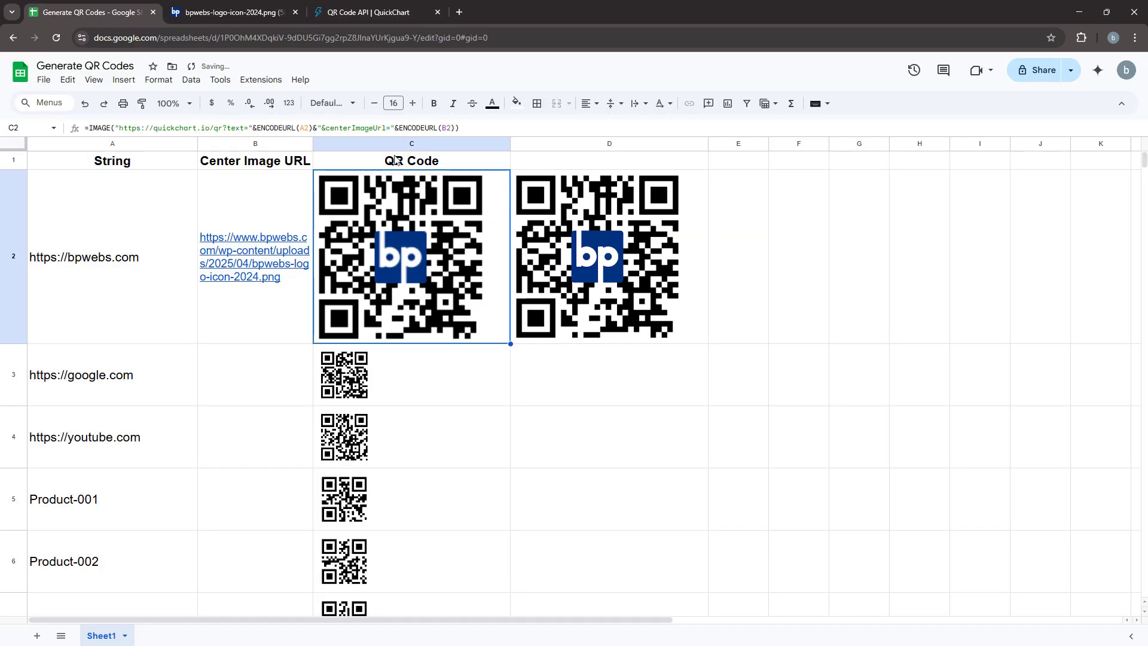
# - Add &"&dark=008000" to C2's QR formula to make the code green
pyautogui.click(454, 130)
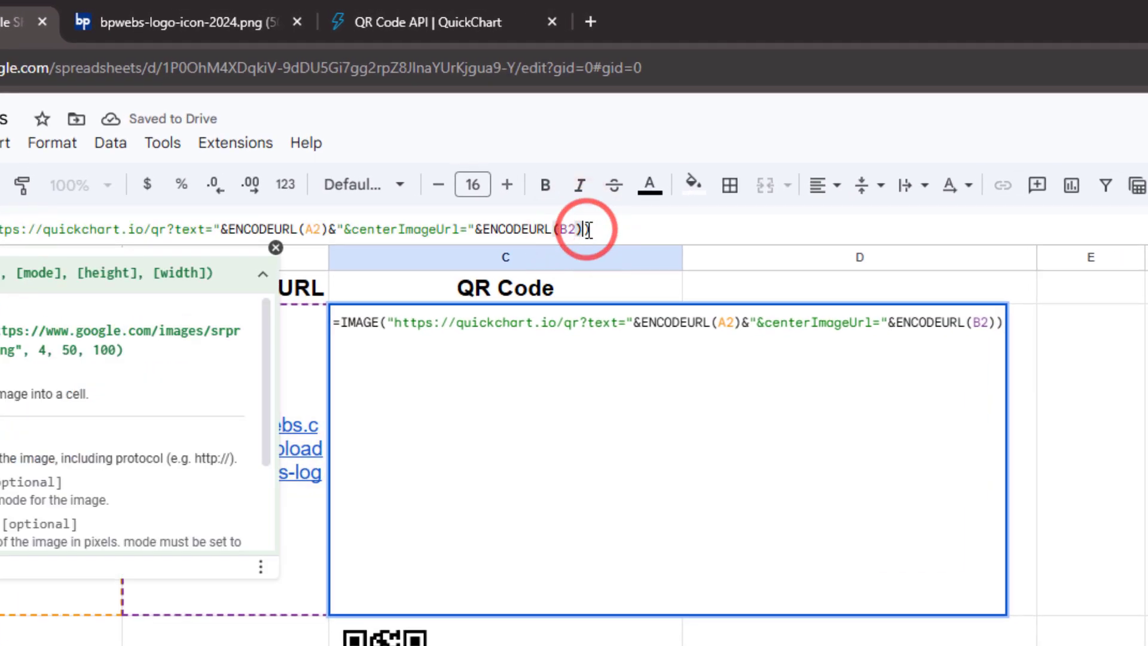
pyautogui.write('&')
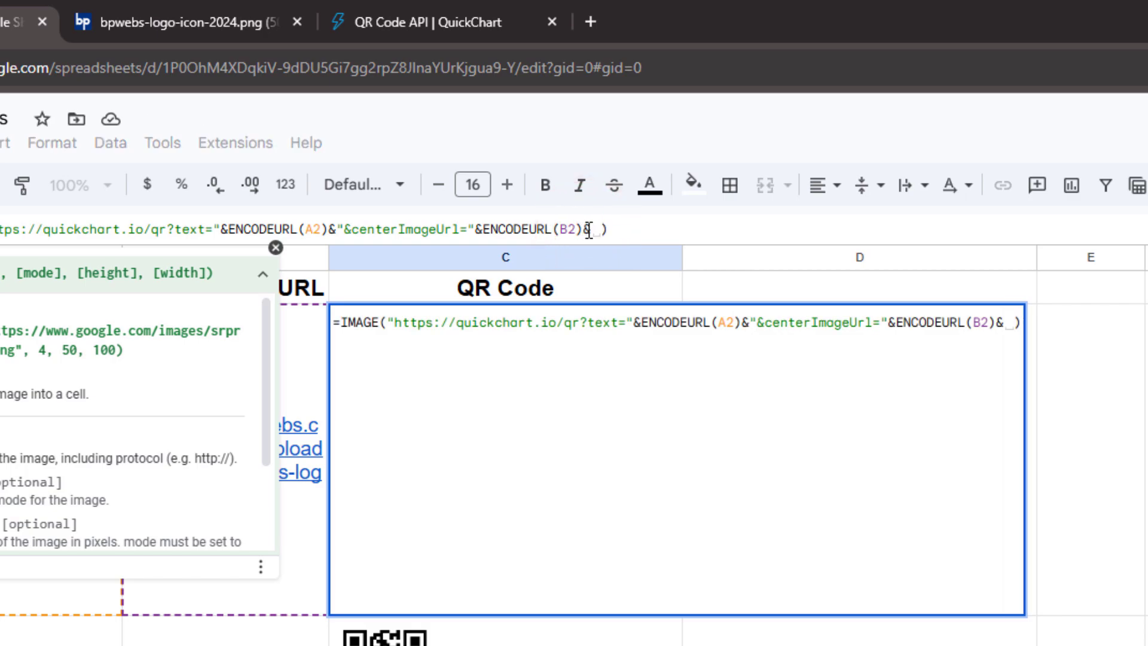
pyautogui.write('"&dark')
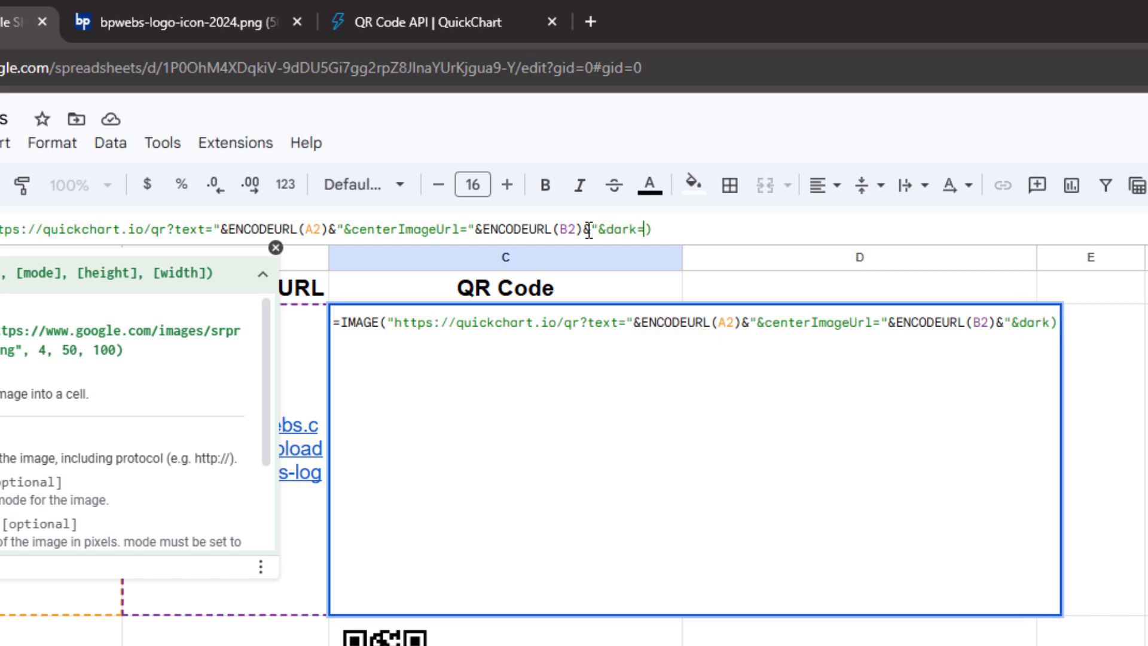
pyautogui.write('=008000')
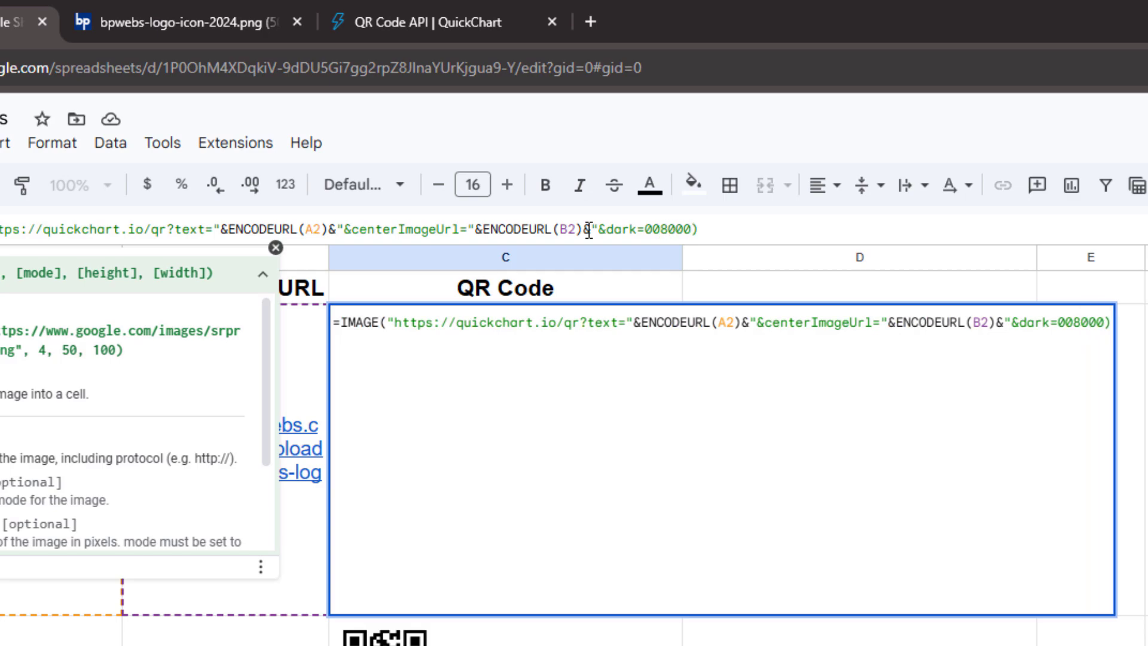
pyautogui.write('"')
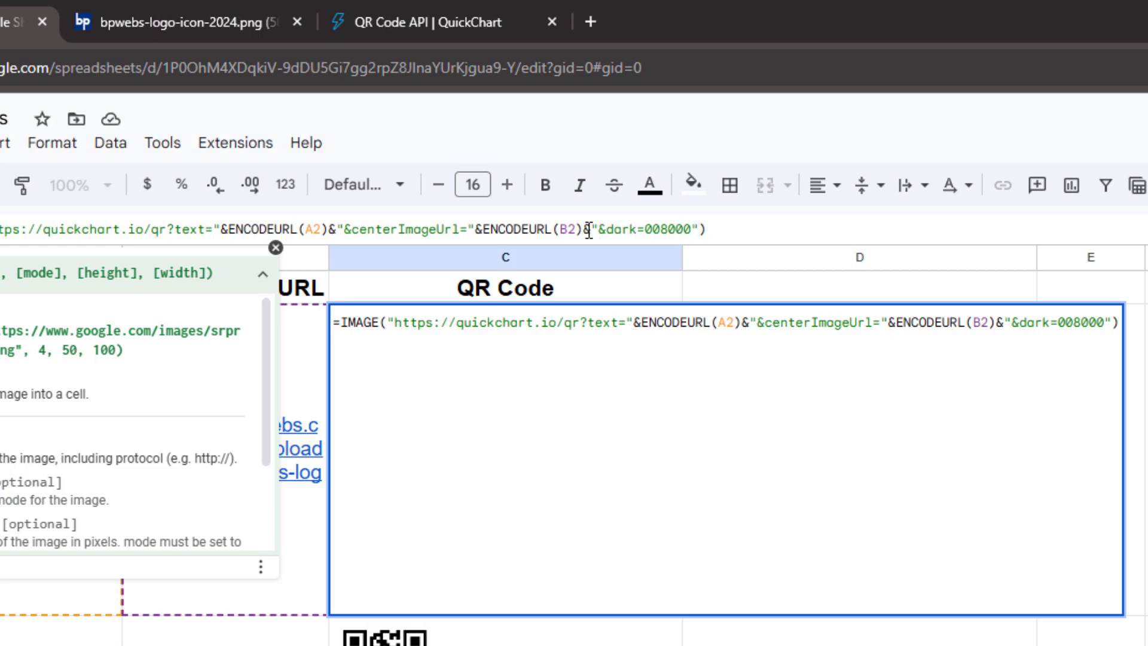
pyautogui.press('Return')
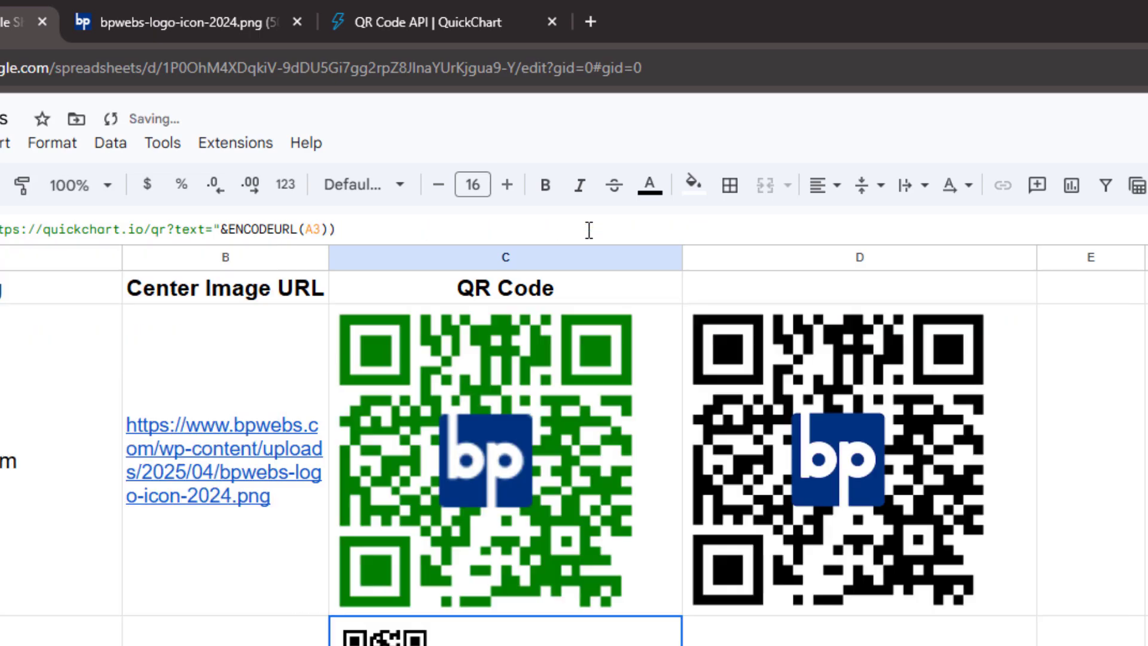
# - Append &"&light=FCF3CF" to C2's QR formula so the code gets a cream background
pyautogui.click(561, 552)
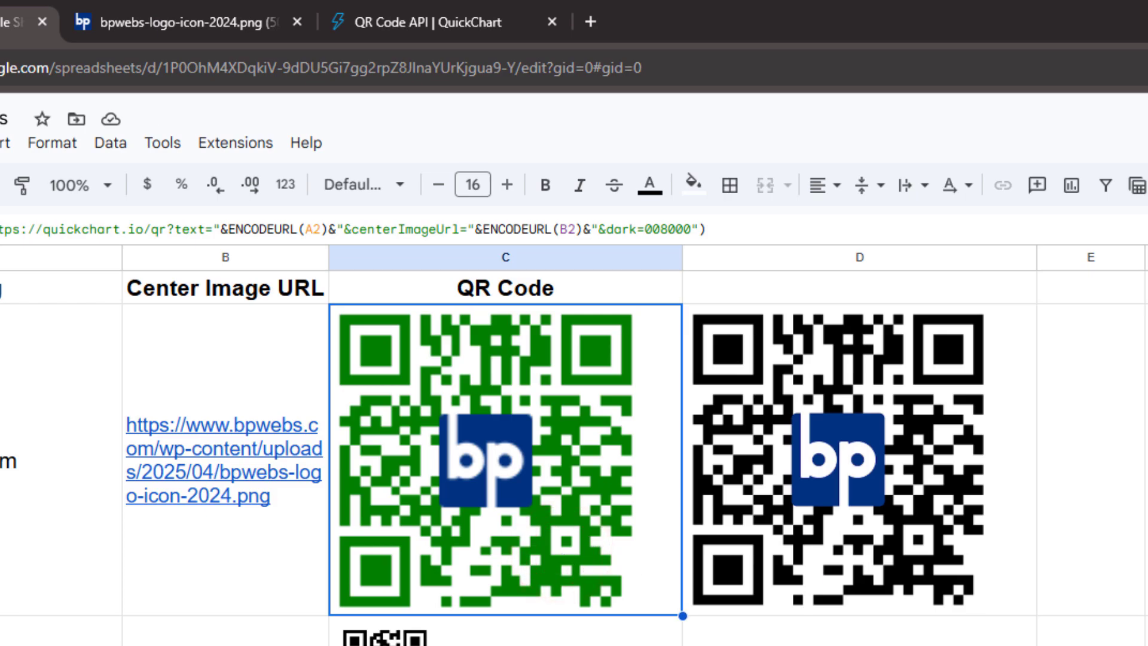
pyautogui.click(694, 229)
pyautogui.write('&"&light=')
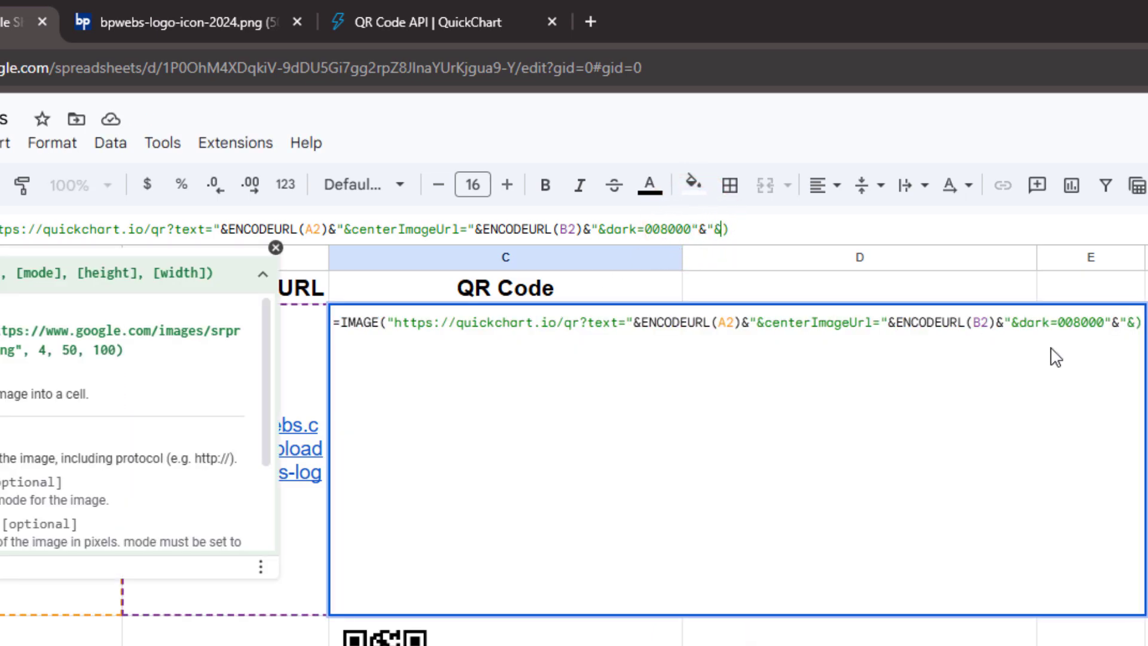
pyautogui.write('FCF3CF"')
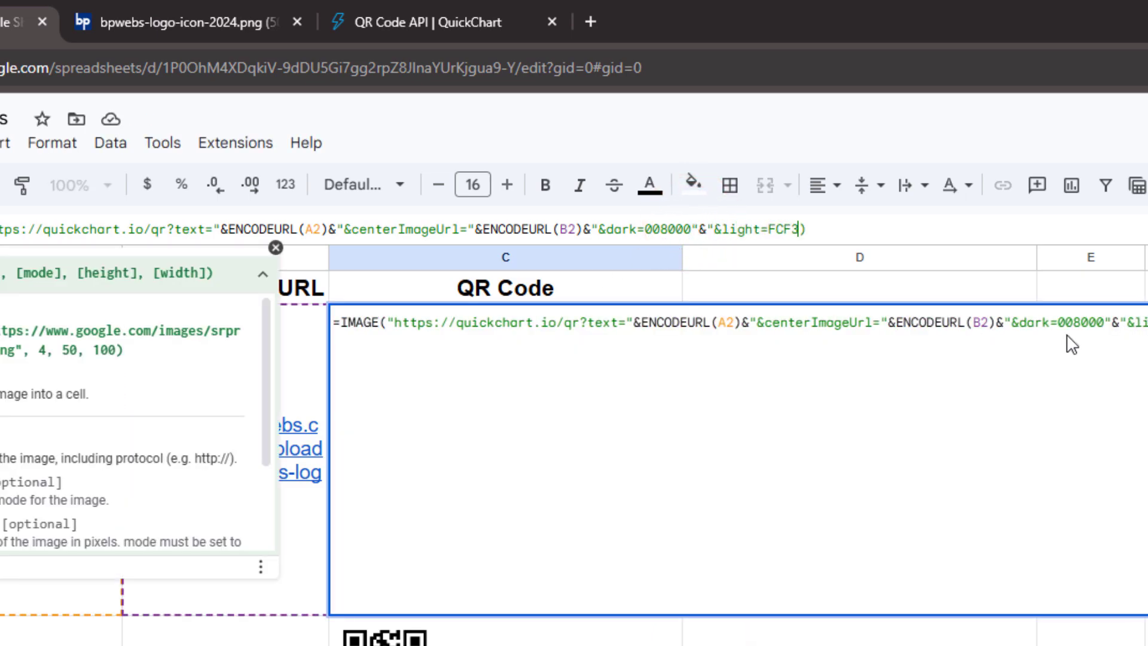
pyautogui.press('Return')
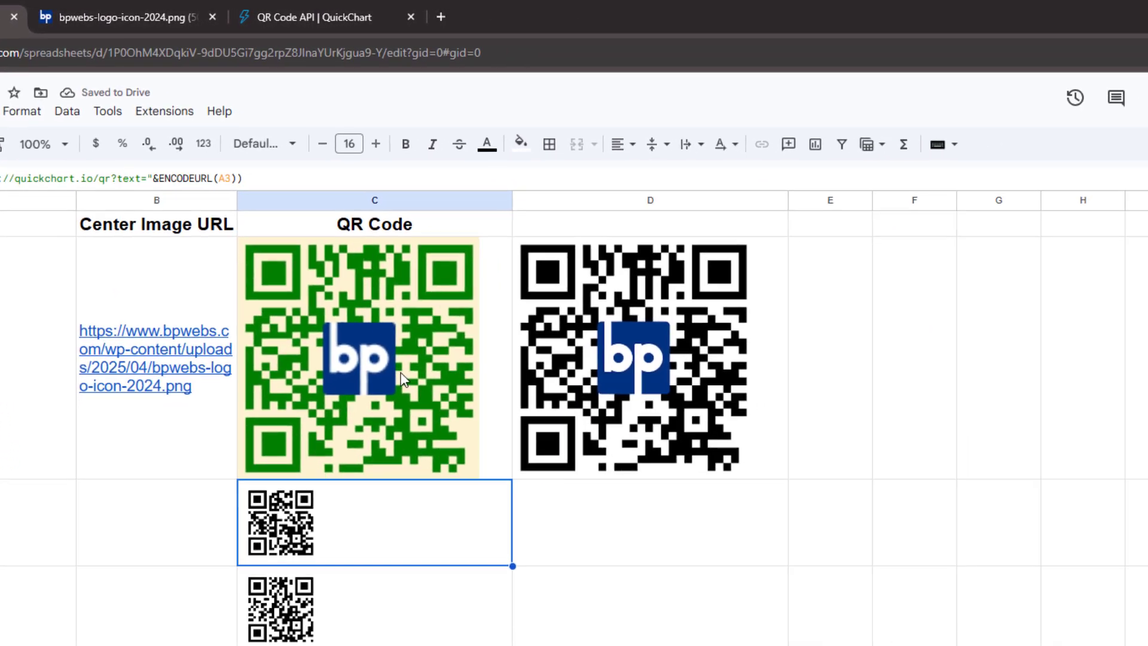
pyautogui.click(314, 17)
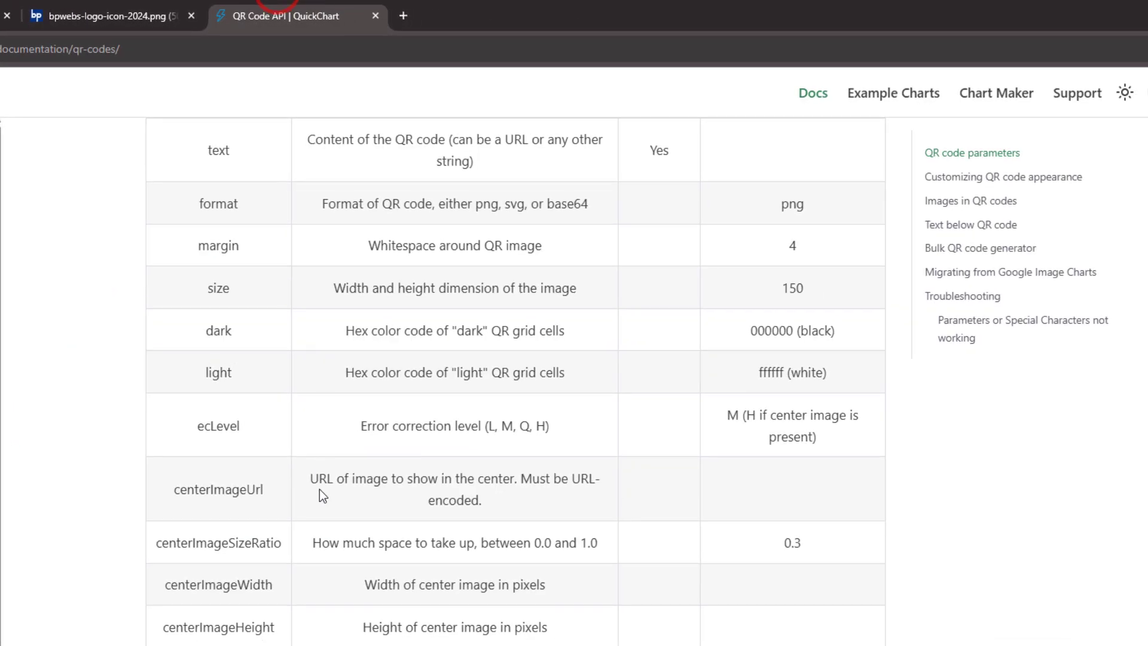
pyautogui.scroll(-1, 319, 489)
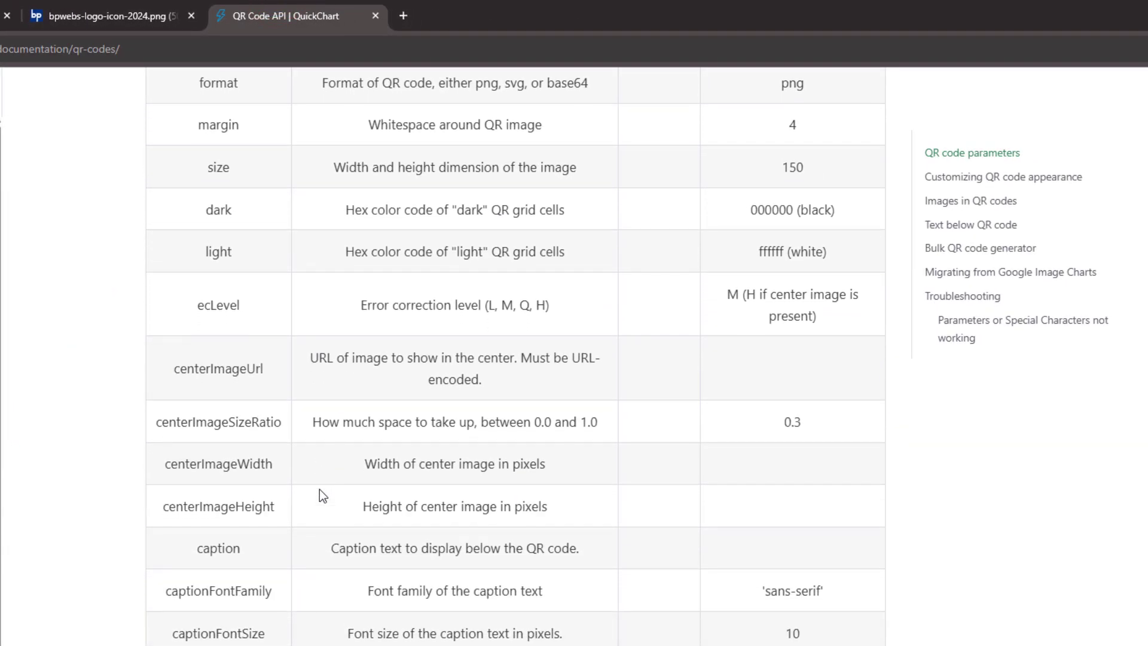
pyautogui.scroll(-1, 319, 489)
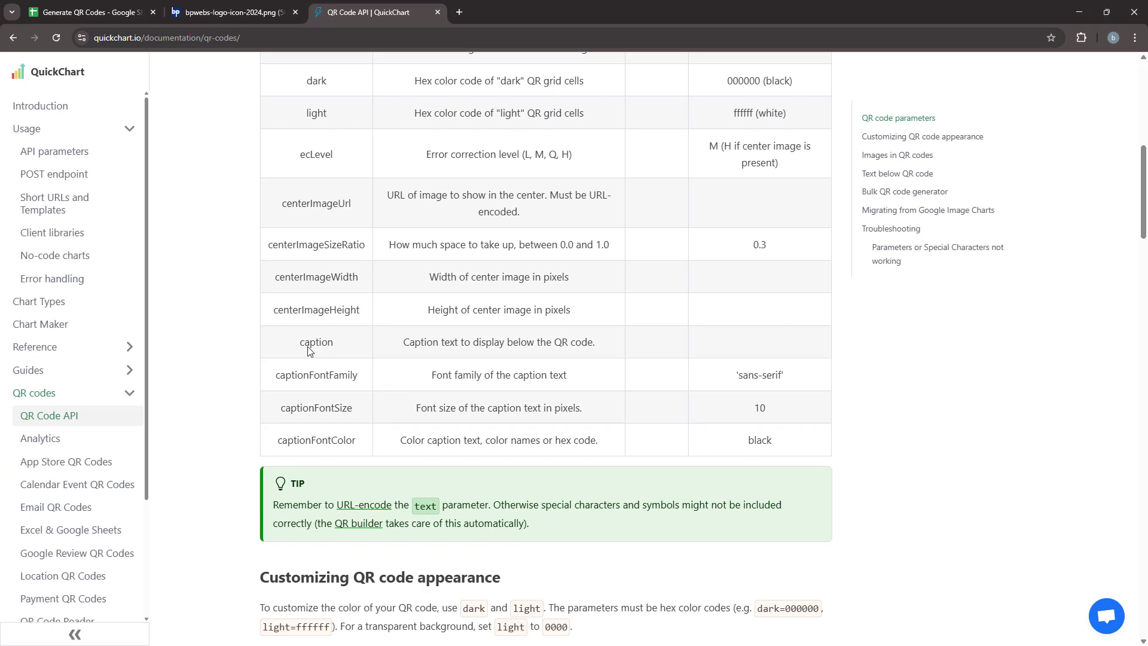
pyautogui.scroll(1, 310, 351)
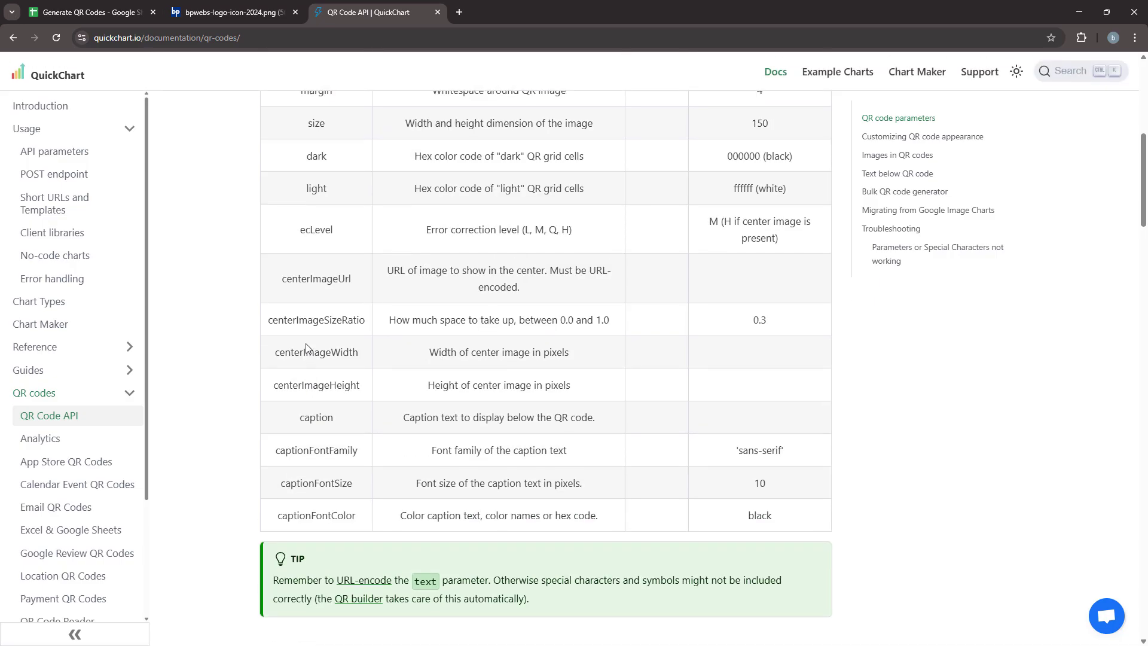
pyautogui.click(96, 12)
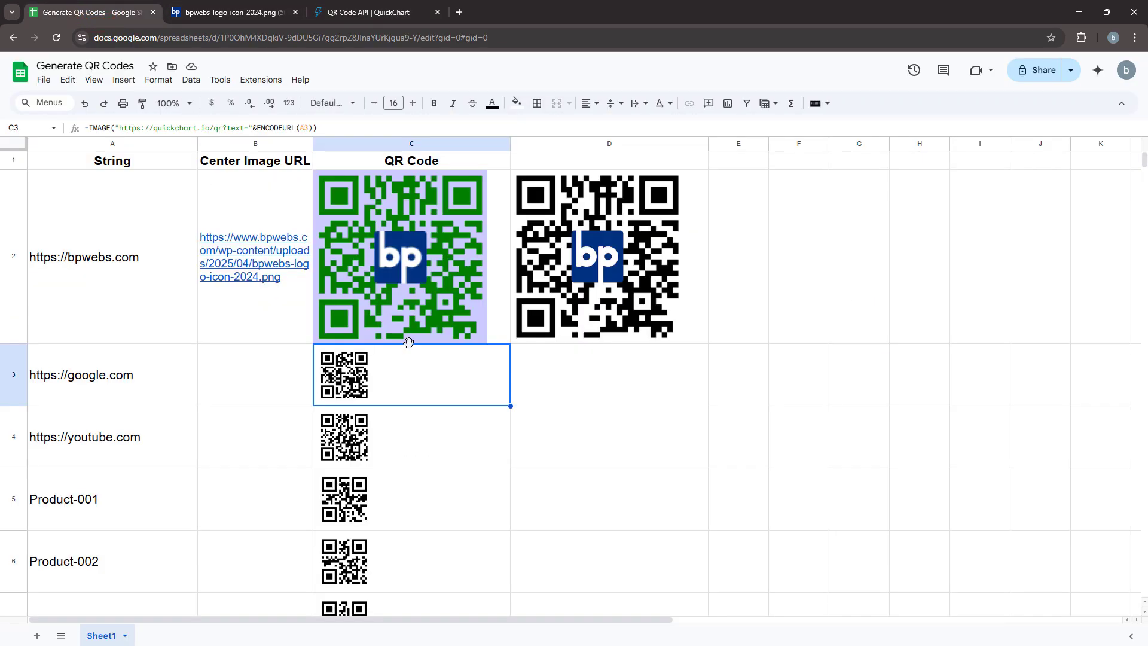